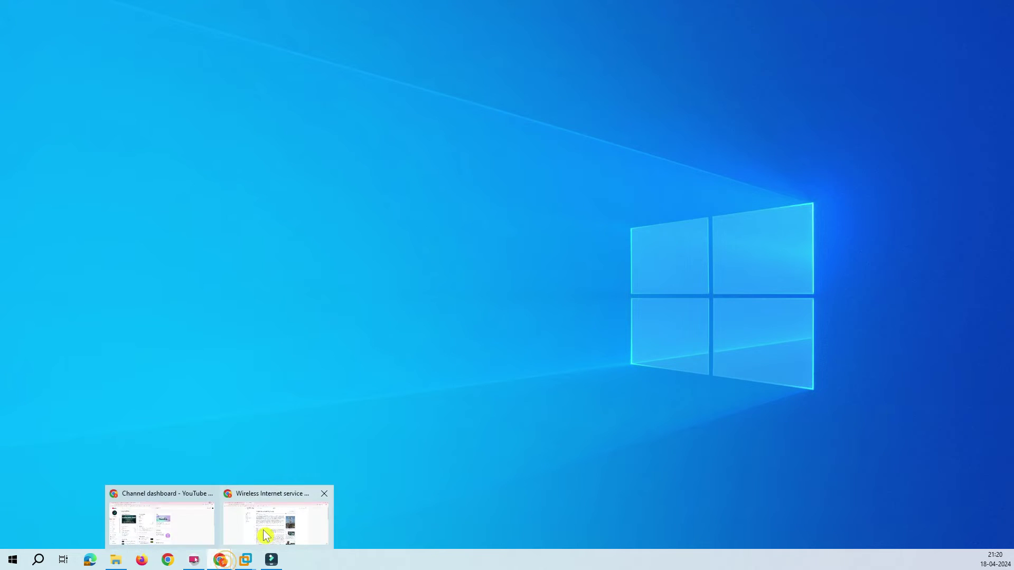
Show Chrome's open windows from its taskbar icon
left_click(267, 532)
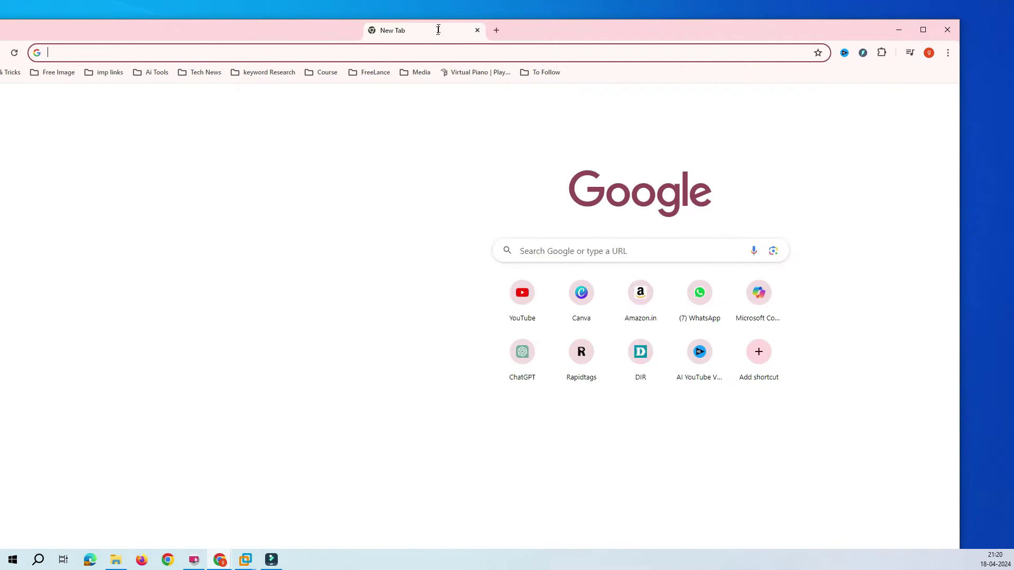
Maximize the new Chrome window and go to the router address 192.168.0.1
left_click(569, 21)
double_click(575, 31)
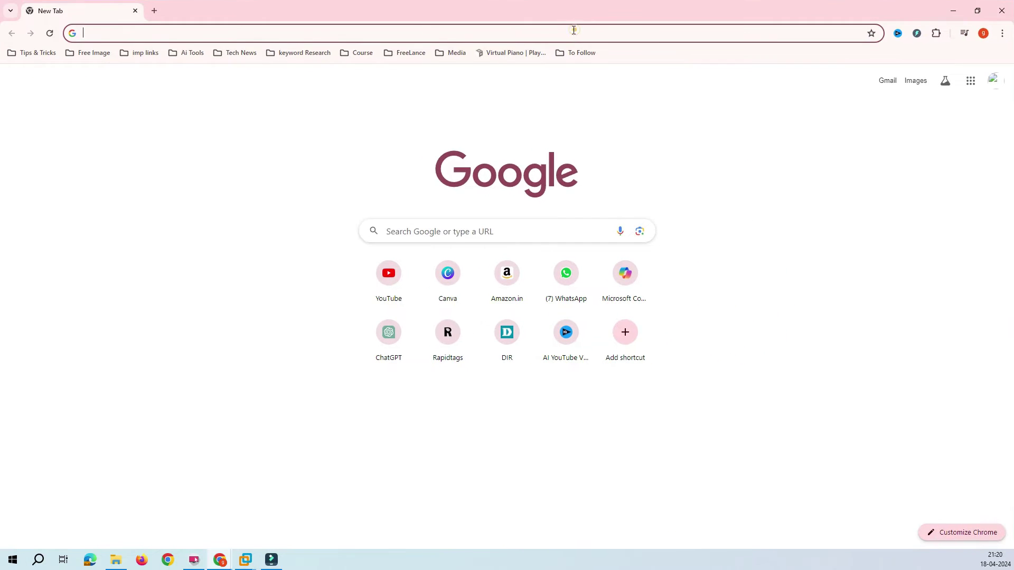
left_click(130, 33)
type("1")
key("Right")
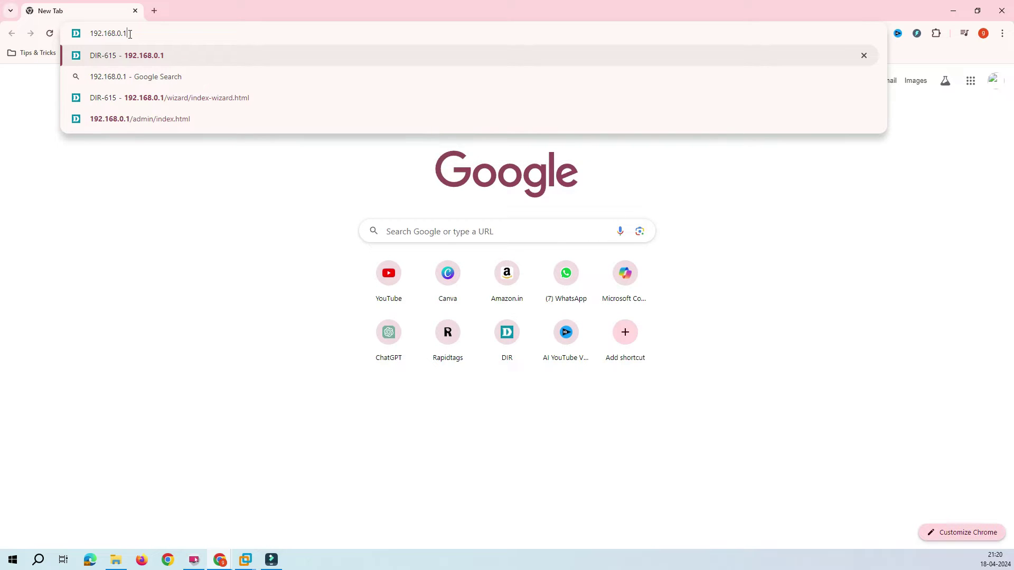
double_click(130, 33)
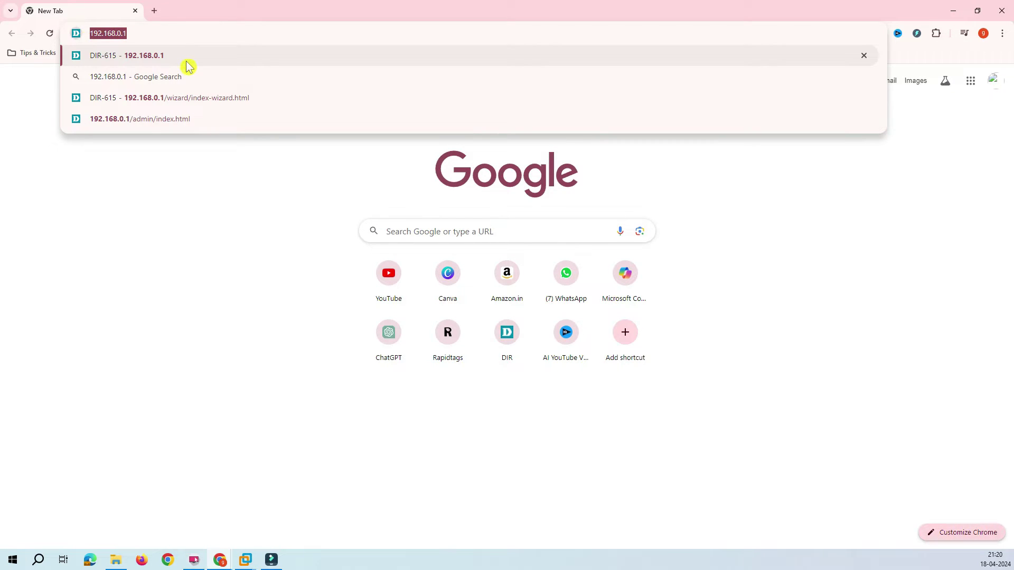
left_click(138, 32)
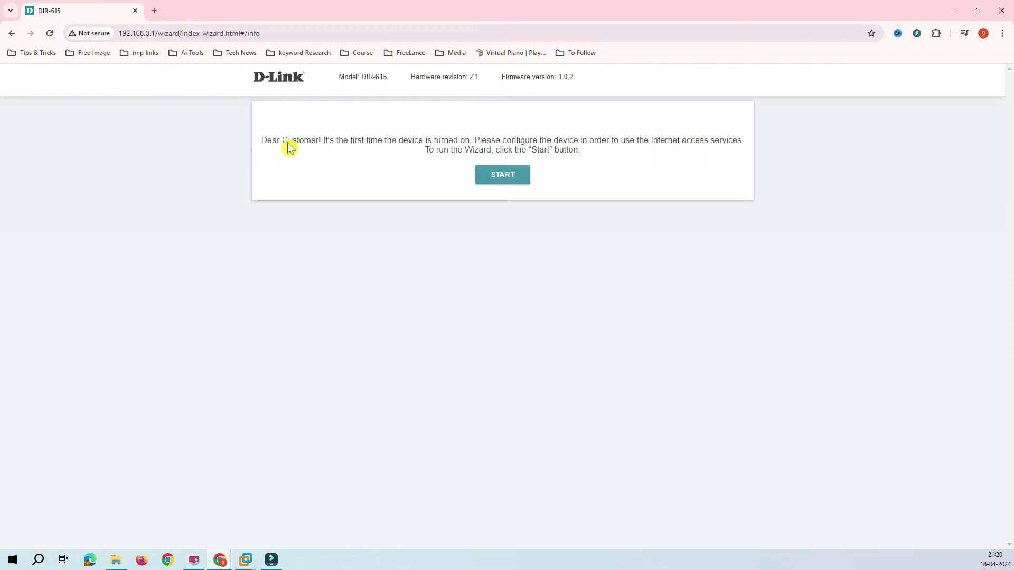
left_click(269, 33)
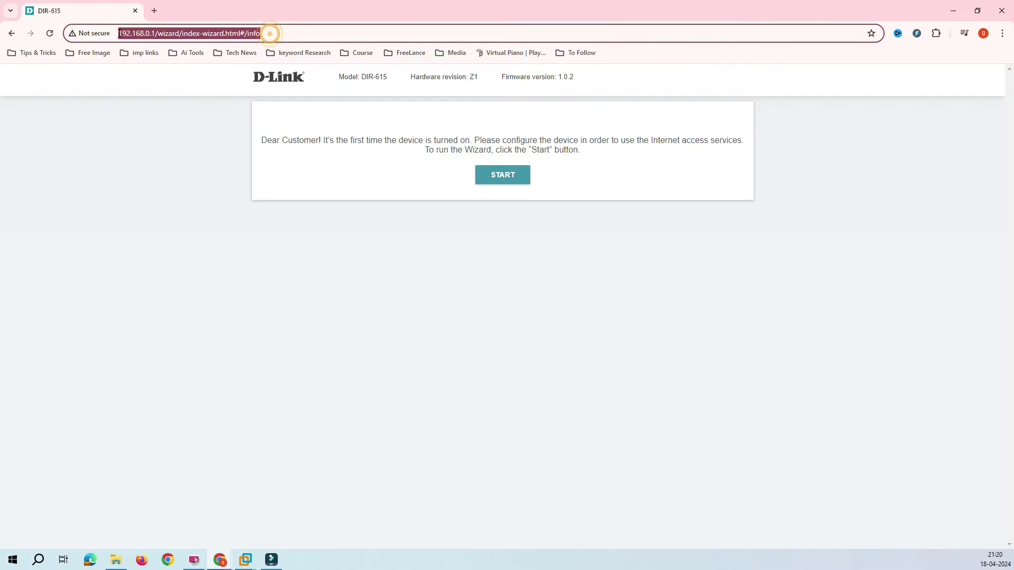
left_click(380, 229)
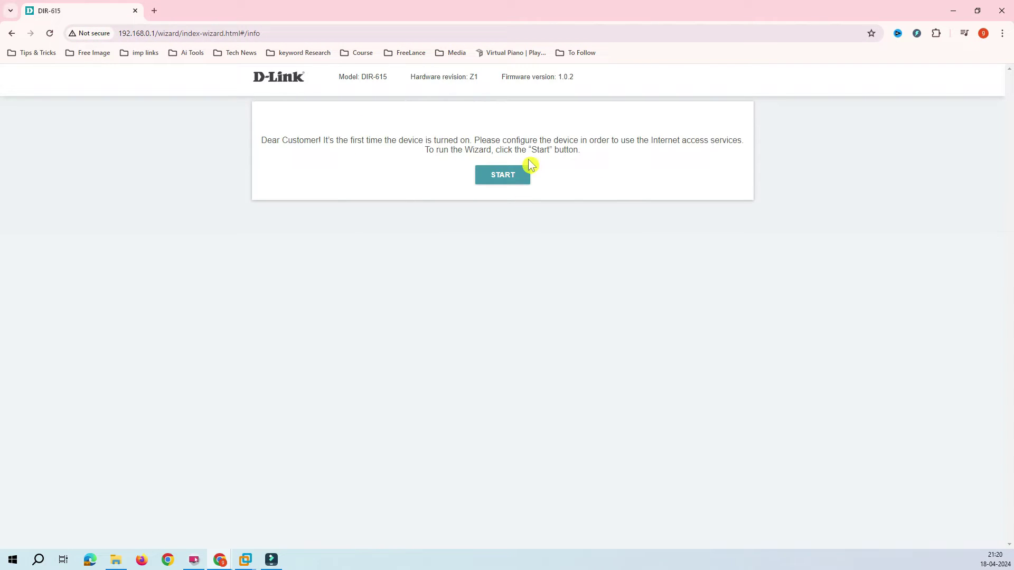
left_click(582, 153)
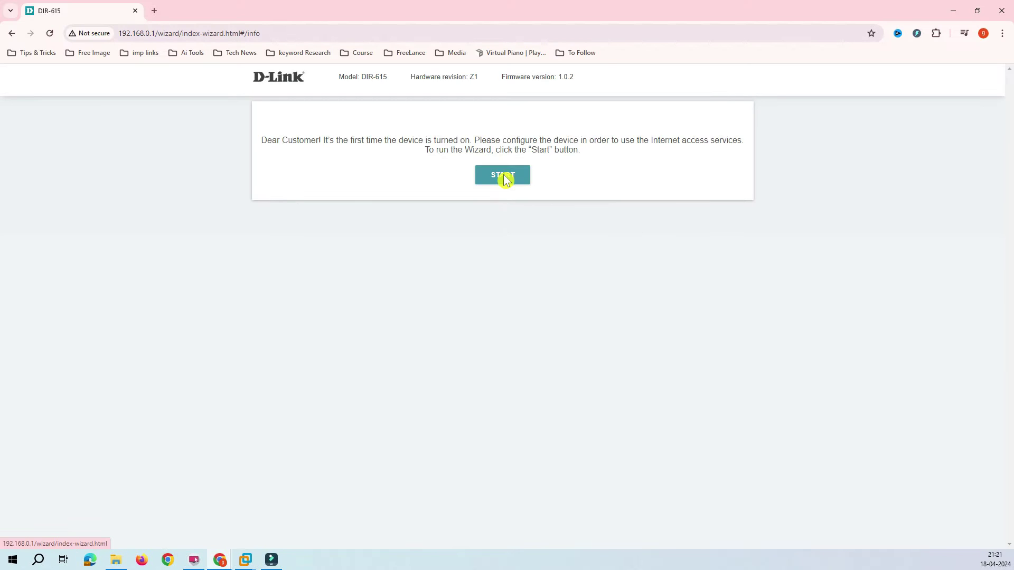
Launch the wizard, confirm English as the interface language, and continue
left_click(504, 176)
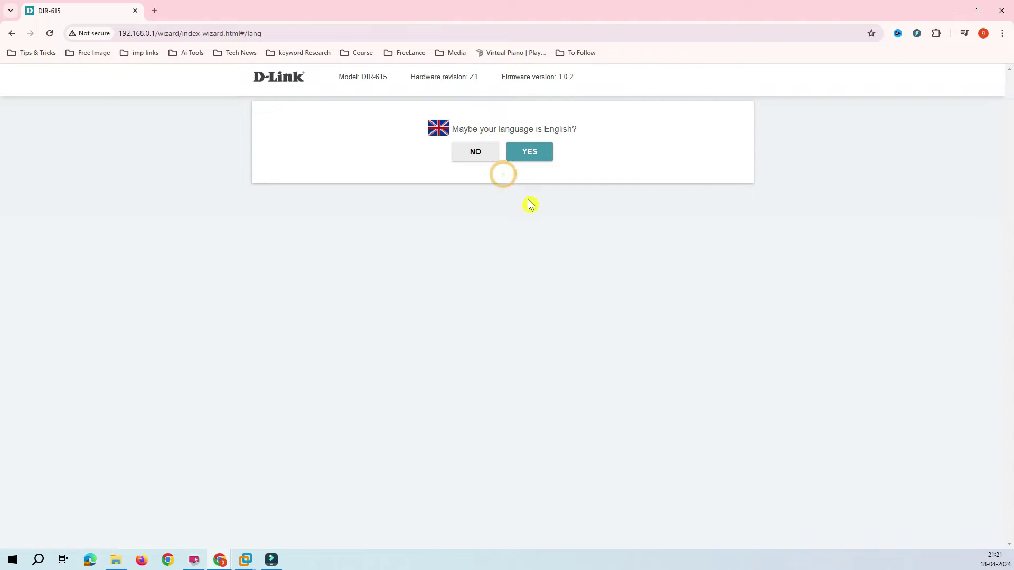
left_click(535, 154)
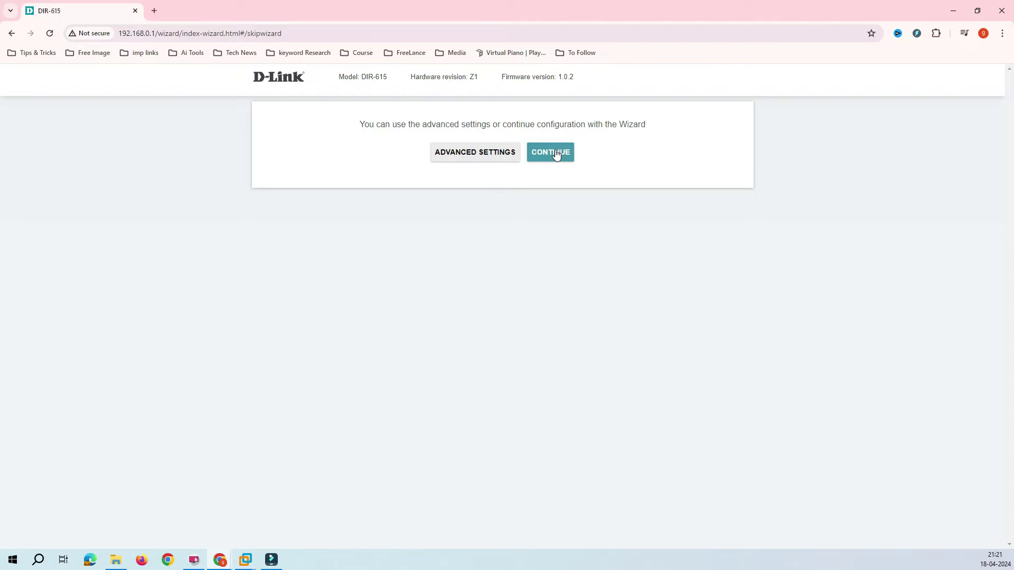
left_click(555, 153)
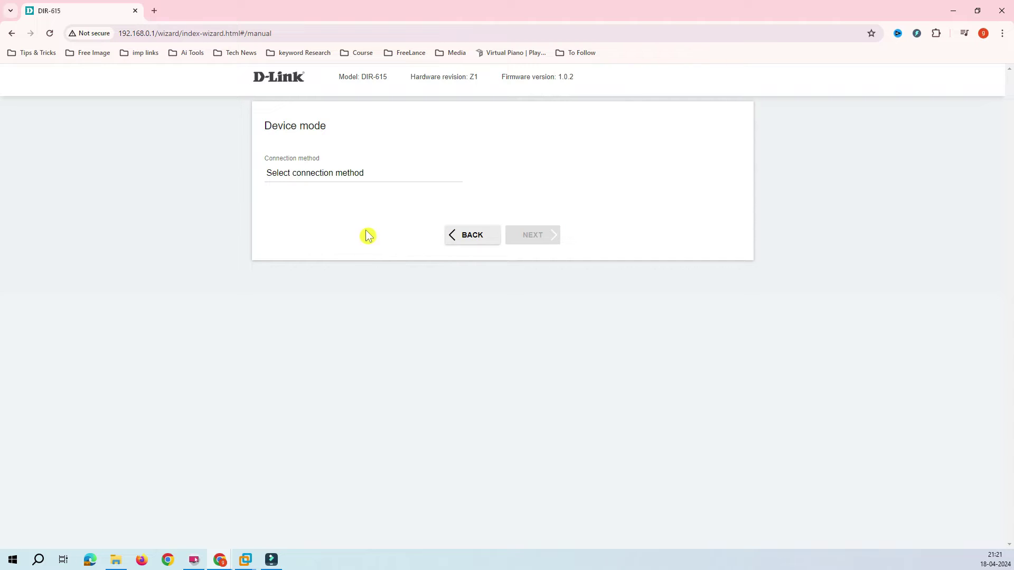
Choose Wi-Fi as the connection method and keep WISP Repeater as the work mode
left_click(351, 178)
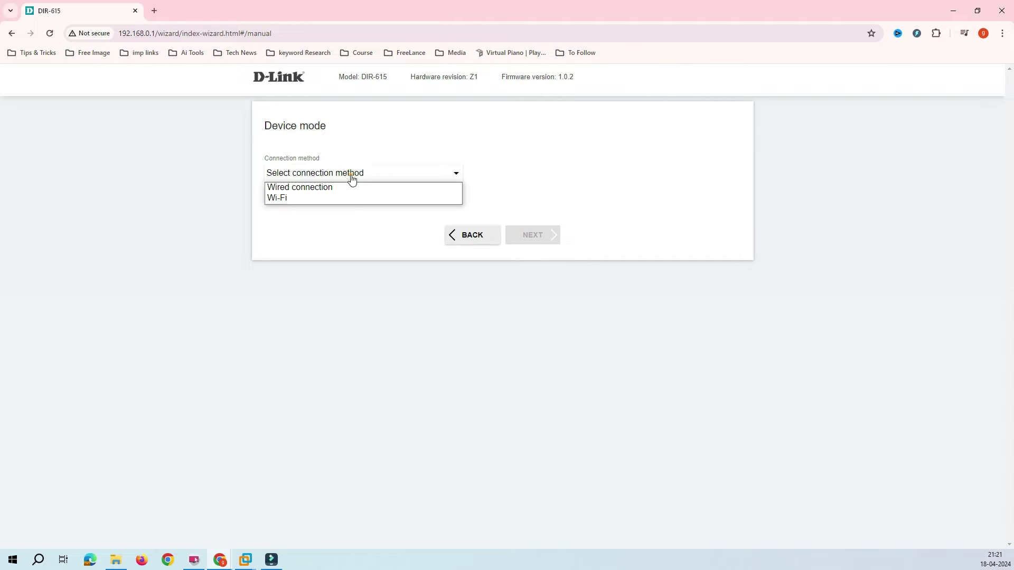
left_click(319, 190)
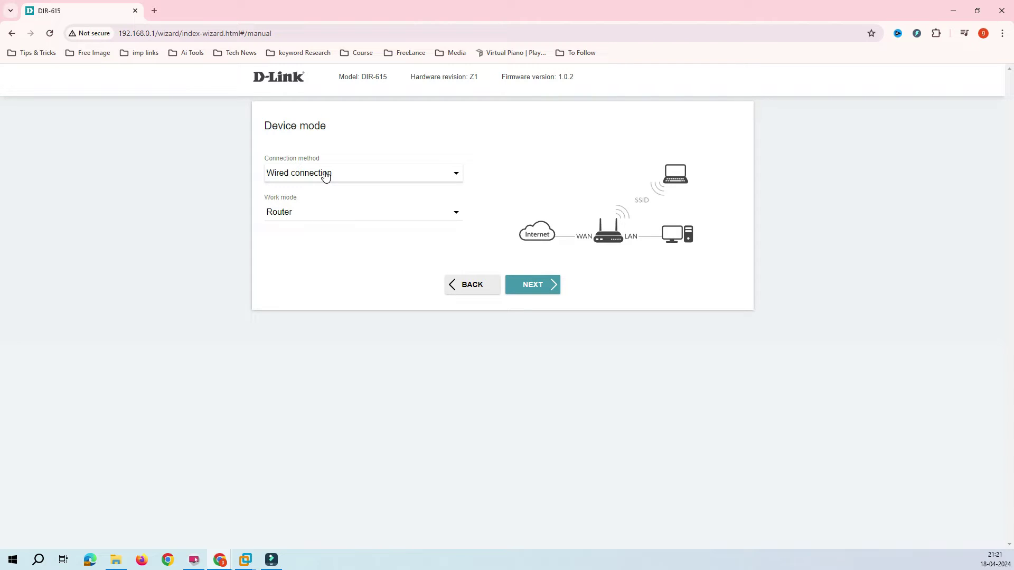
left_click(325, 177)
left_click(284, 199)
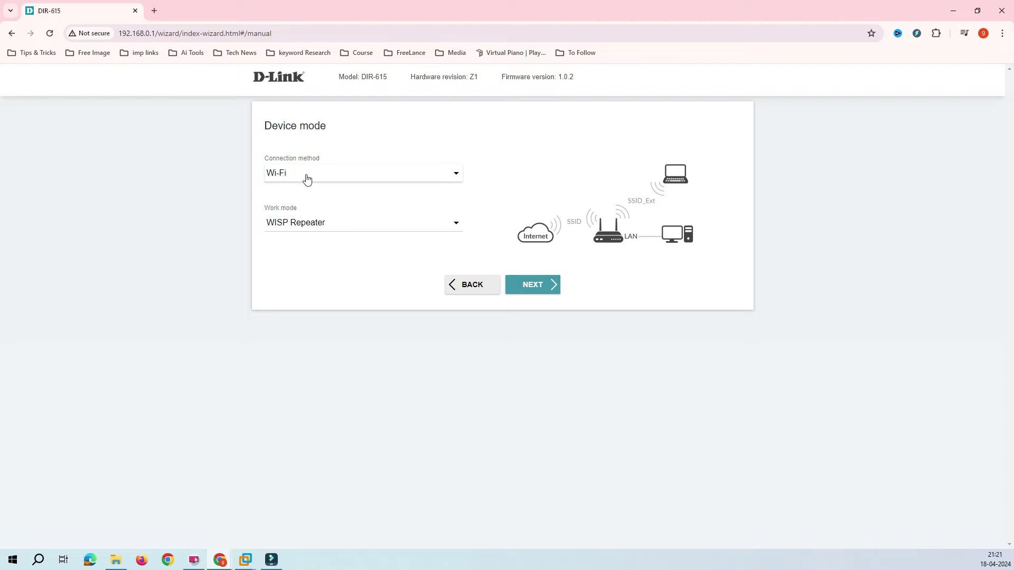
left_click(290, 268)
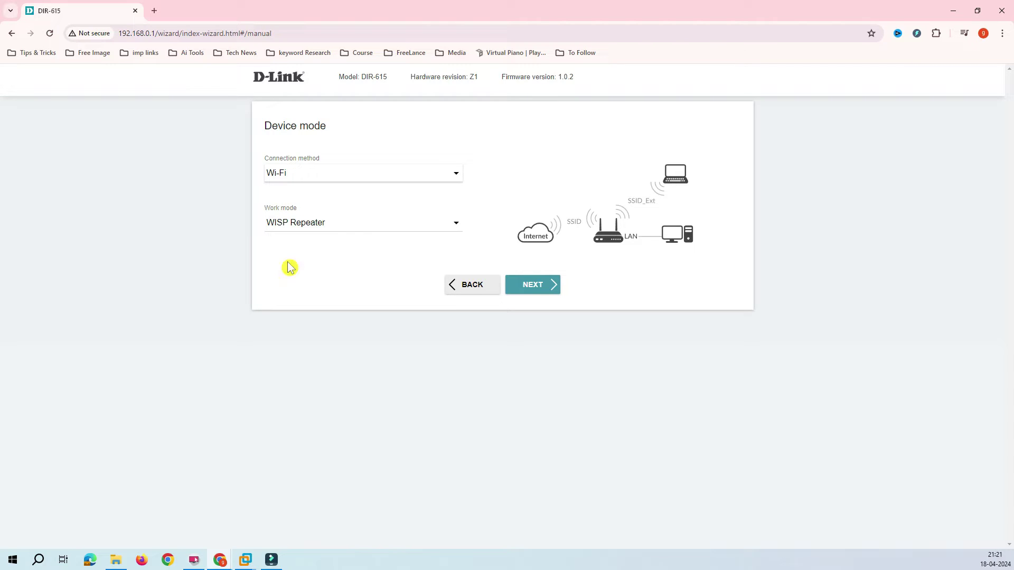
left_click(400, 227)
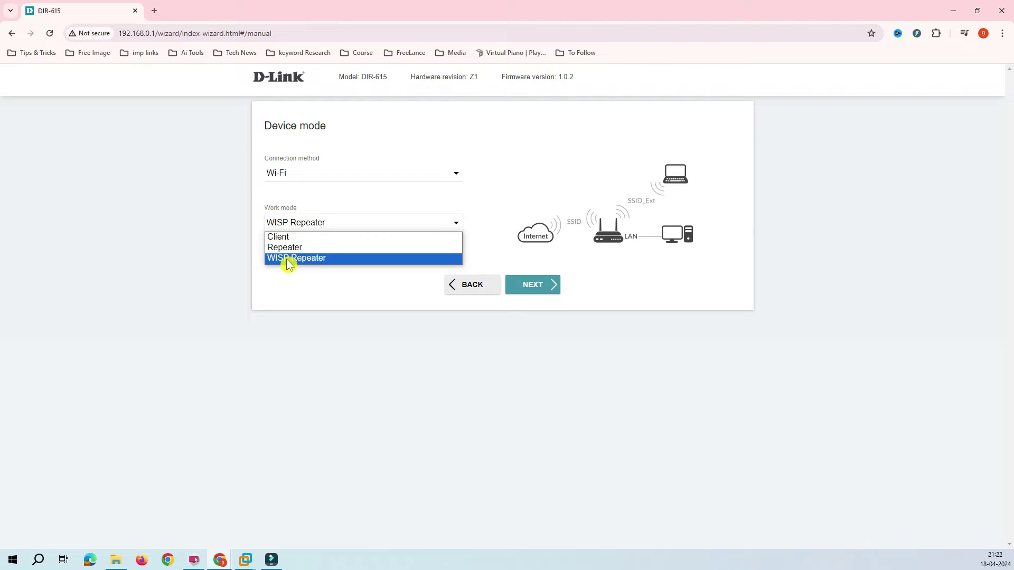
left_click(336, 300)
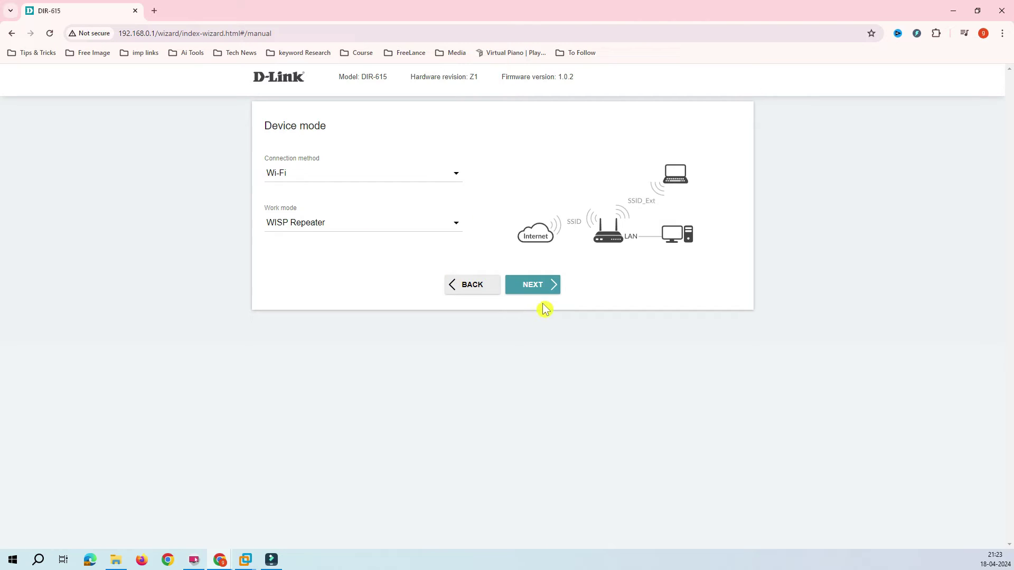
Proceed from the Device mode page to the Wi-Fi Client step
left_click(546, 285)
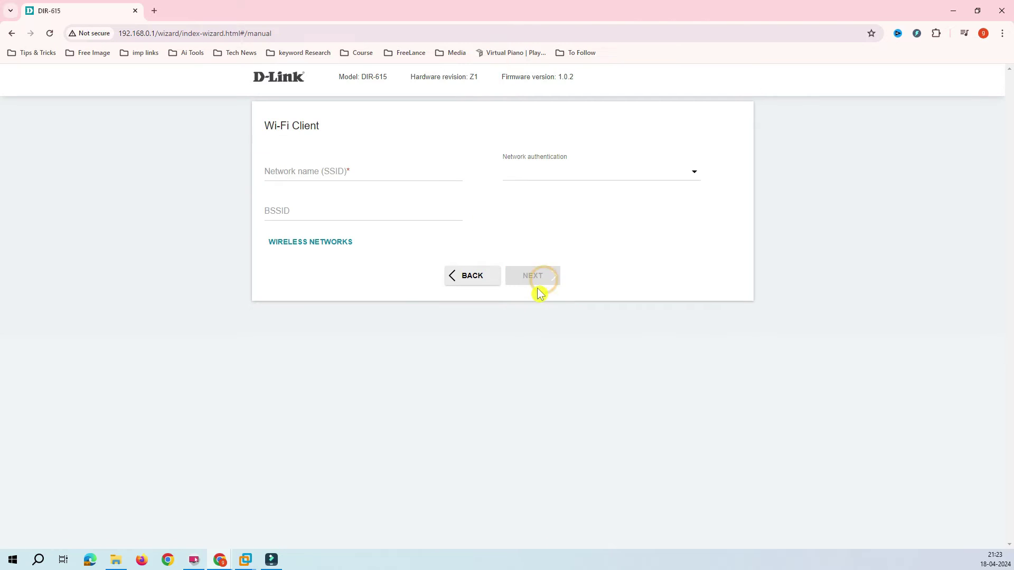
Set the Wi-Fi Client network authentication to WPA2-PSK
left_click(301, 169)
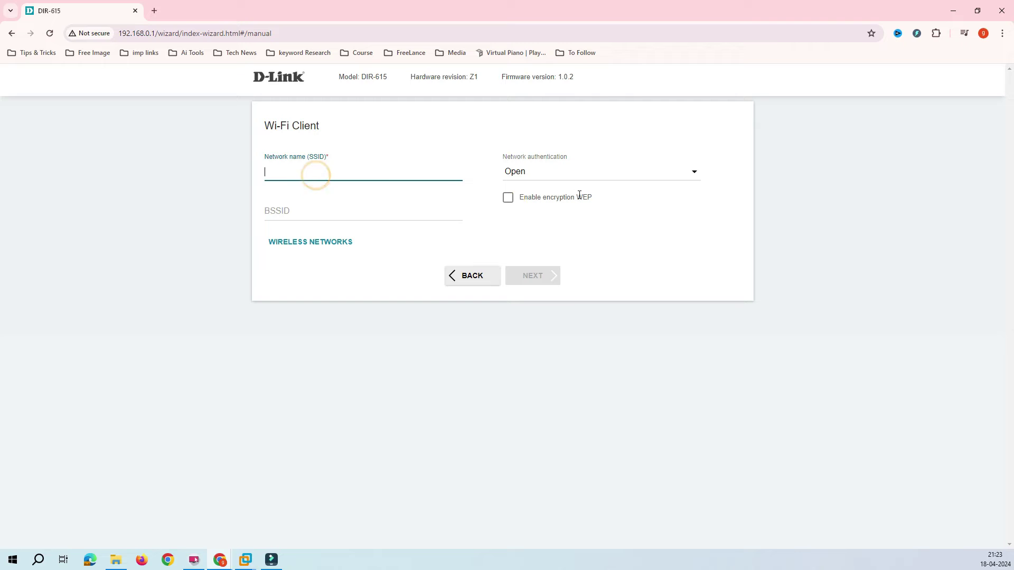
left_click(613, 177)
left_click(554, 219)
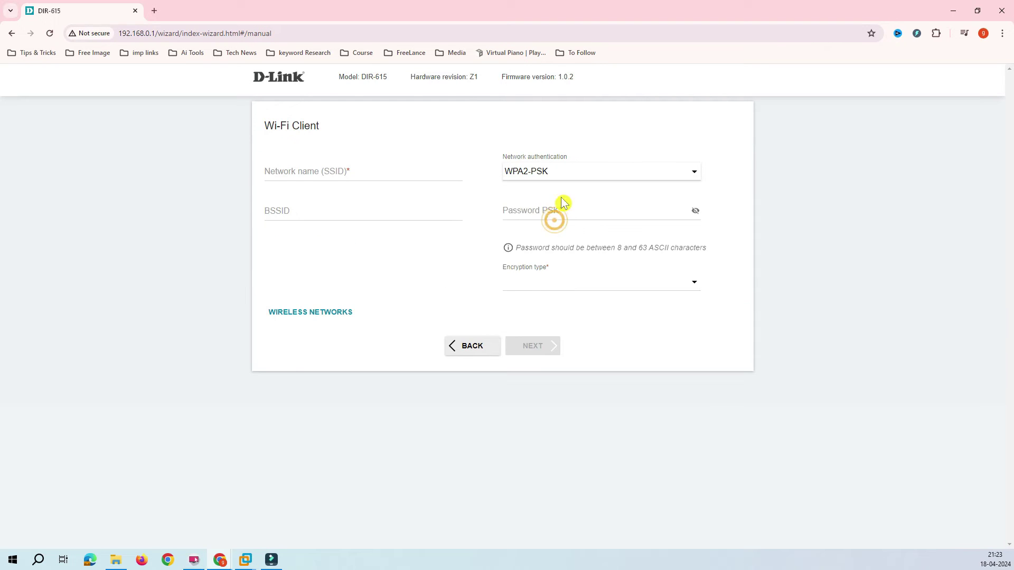
left_click(565, 182)
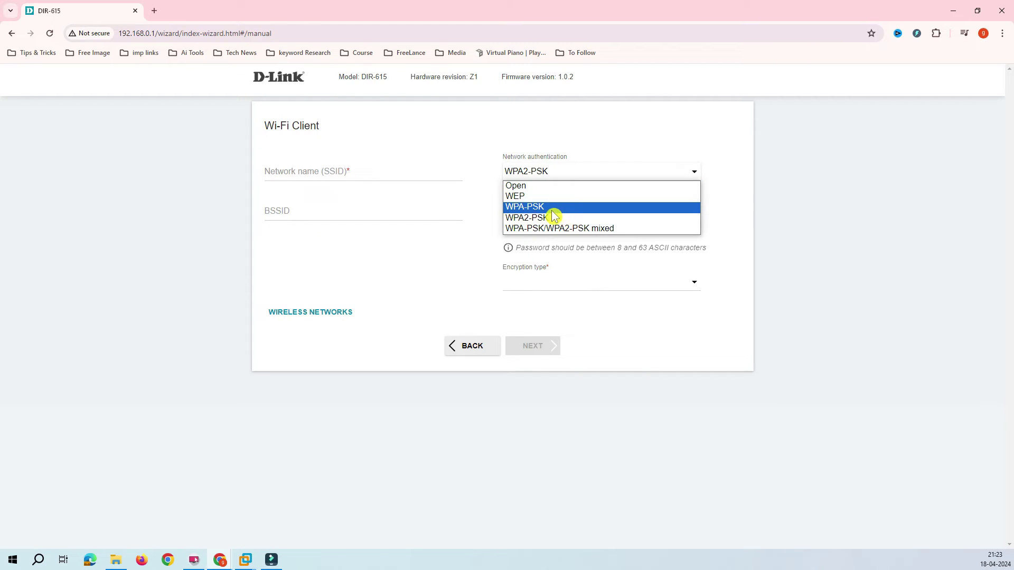
left_click(843, 247)
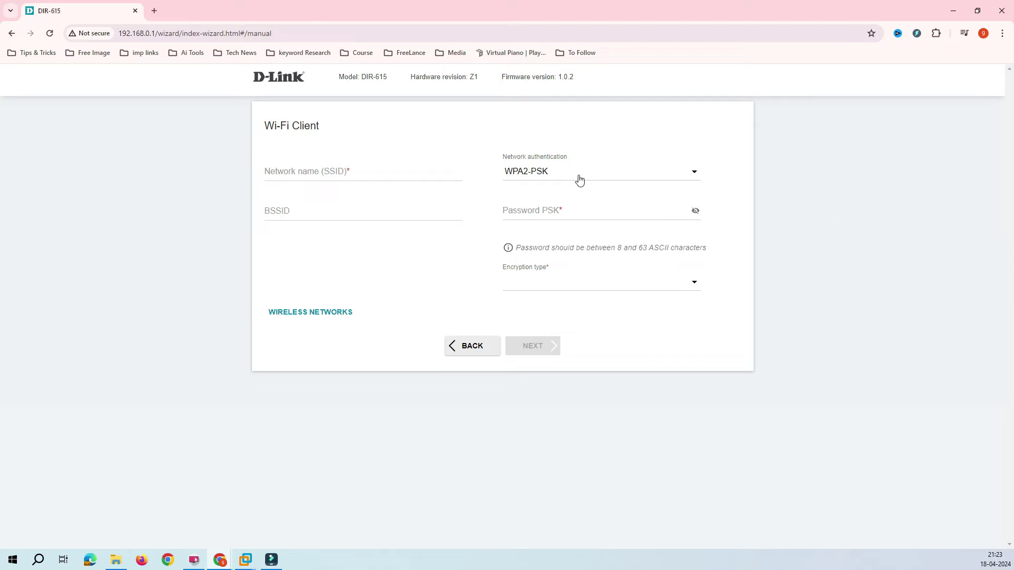
Select LMN_2G from the scanned wireless networks list
left_click(322, 319)
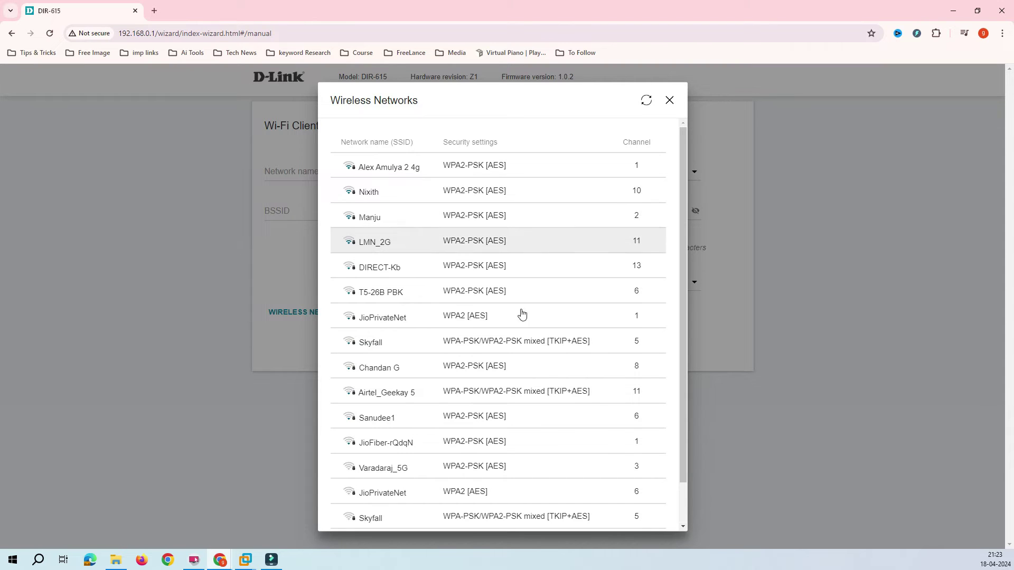
scroll(537, 208, "down", 1)
scroll(538, 207, "up", 1)
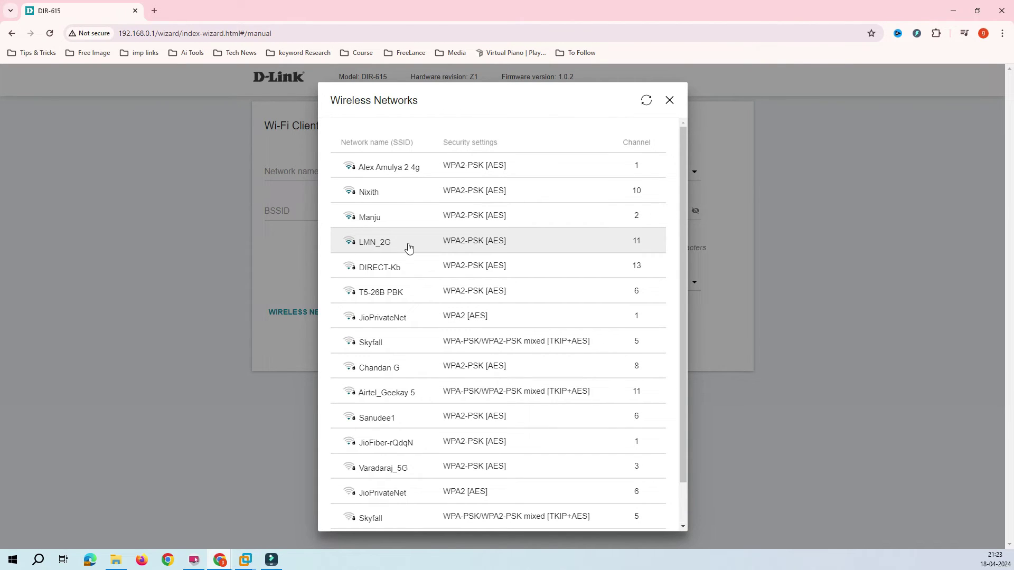
left_click(480, 244)
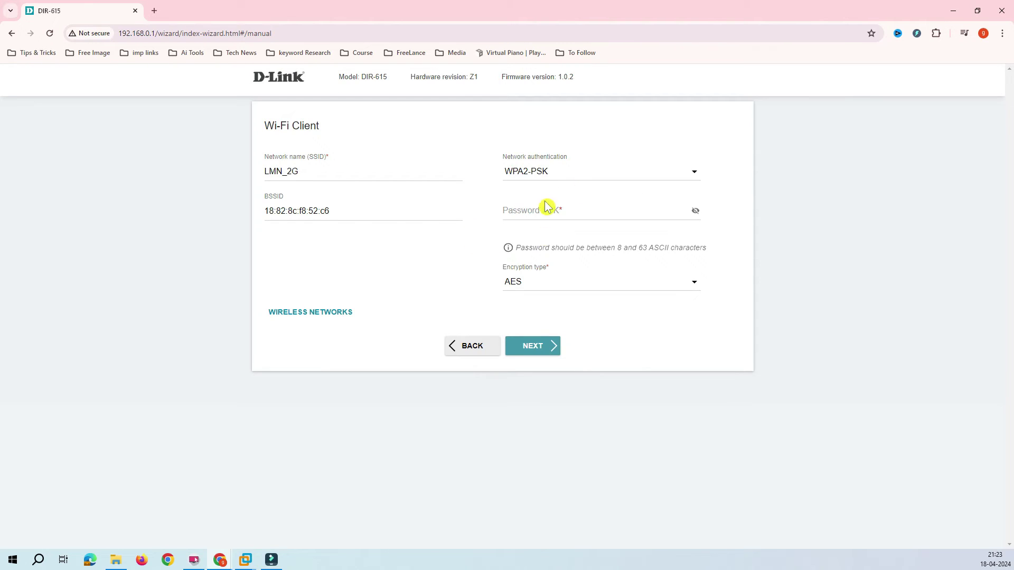
Enter the LMN_2G network password in Password PSK and continue
left_click_drag(338, 210, 265, 211)
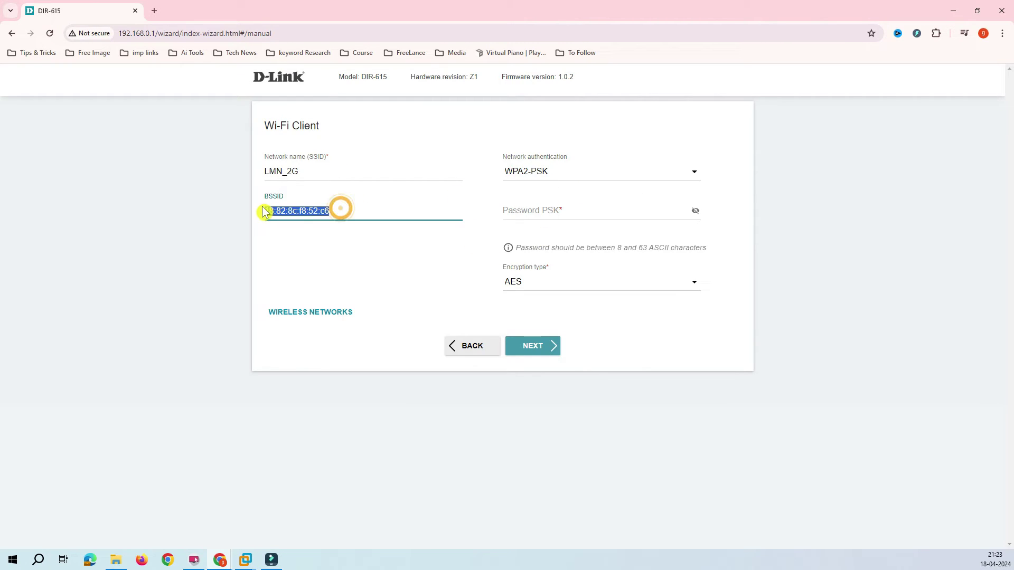
left_click(526, 213)
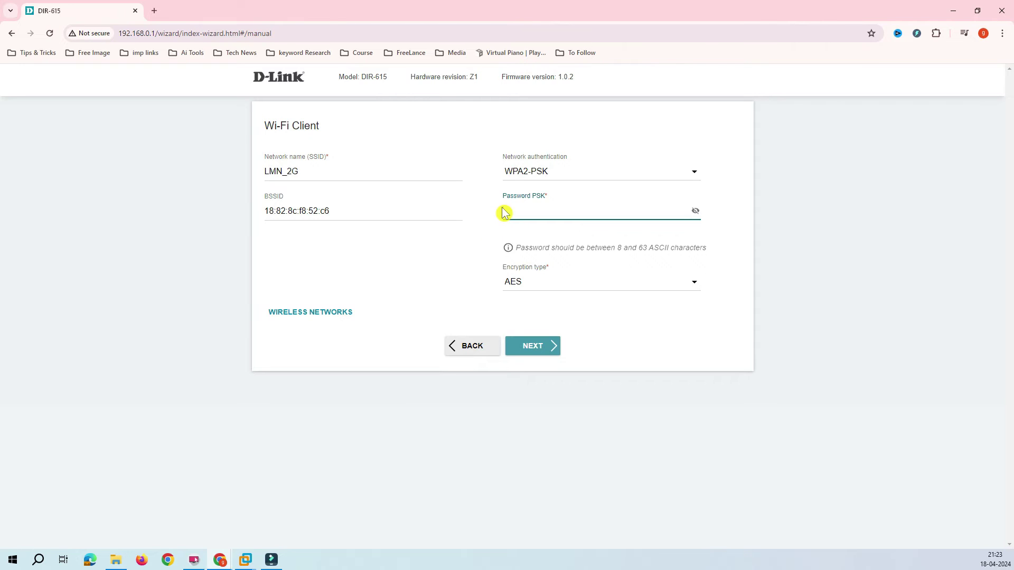
type("123456789")
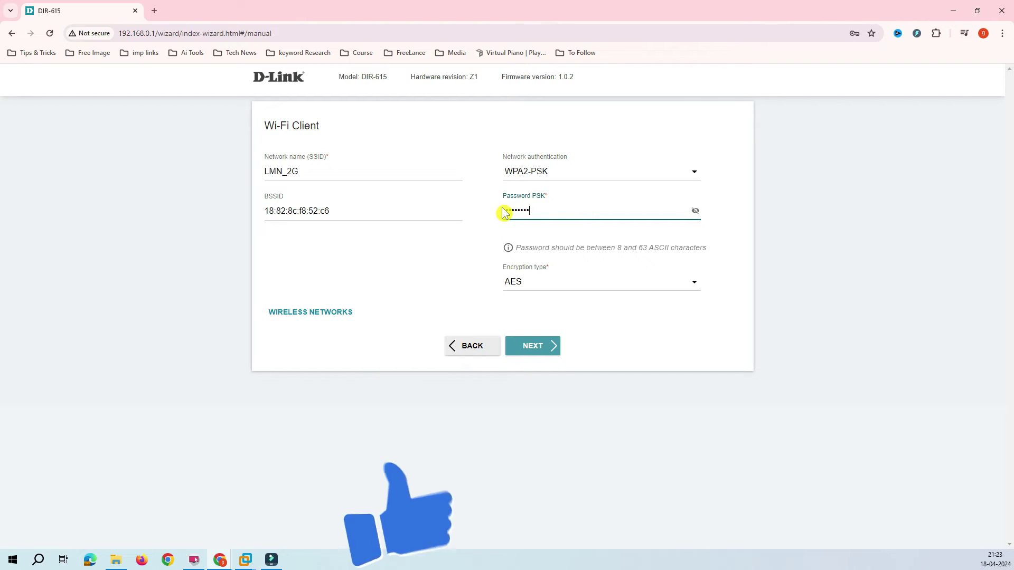
left_click(548, 346)
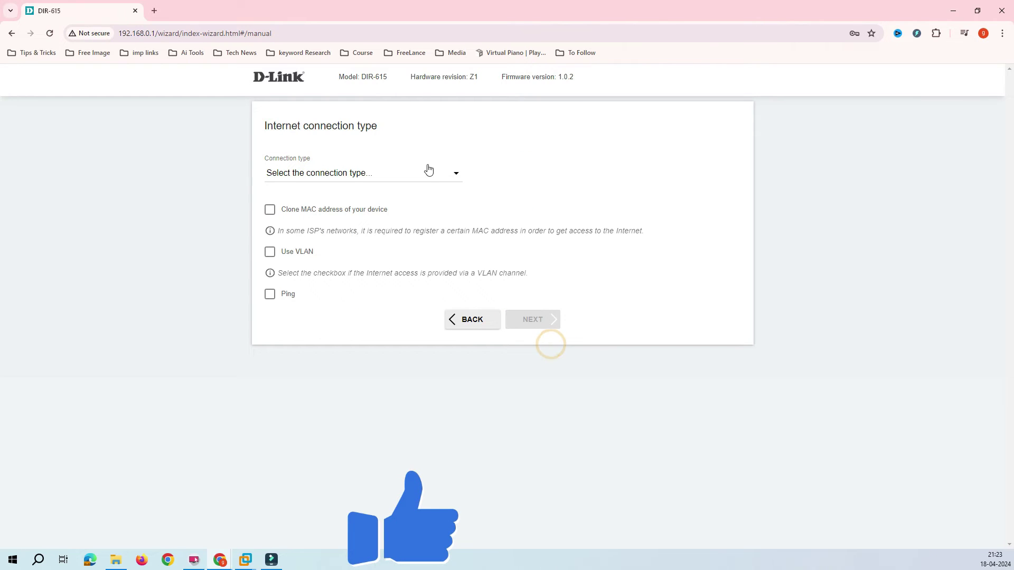
Try Dynamic IPv6 with VLAN ID 10, then clear the ID and turn VLAN off
left_click(384, 173)
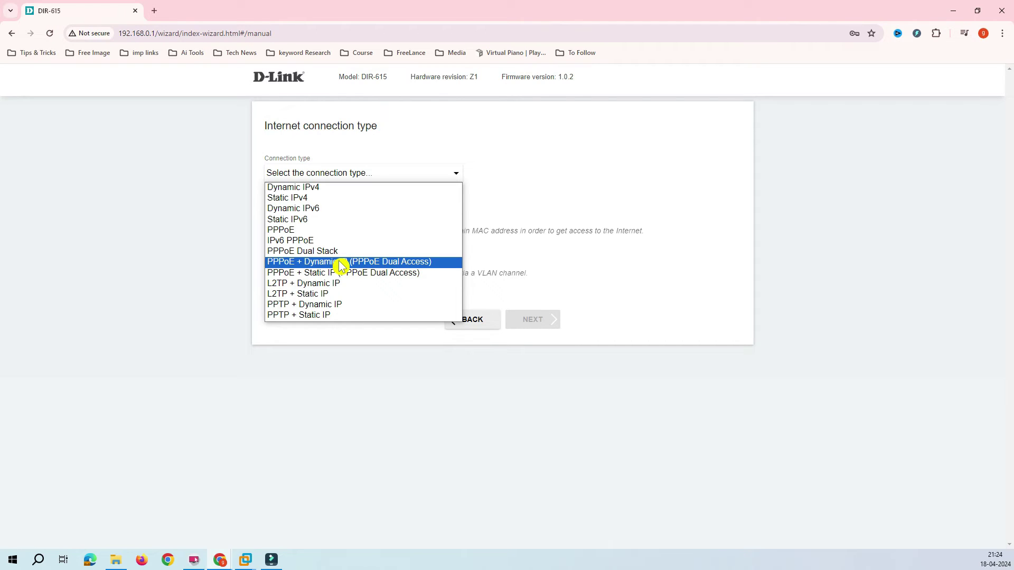
left_click(317, 209)
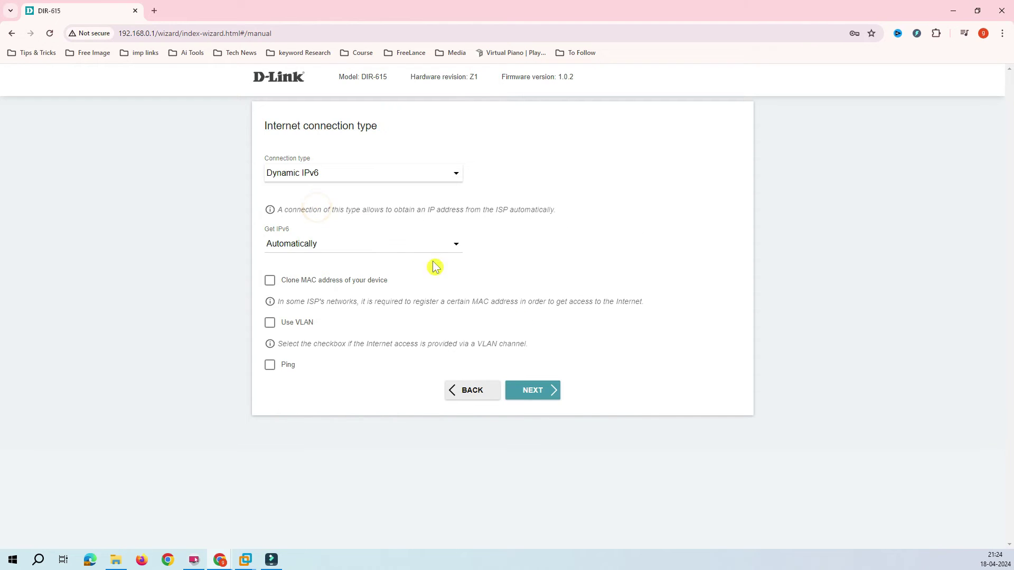
left_click(268, 326)
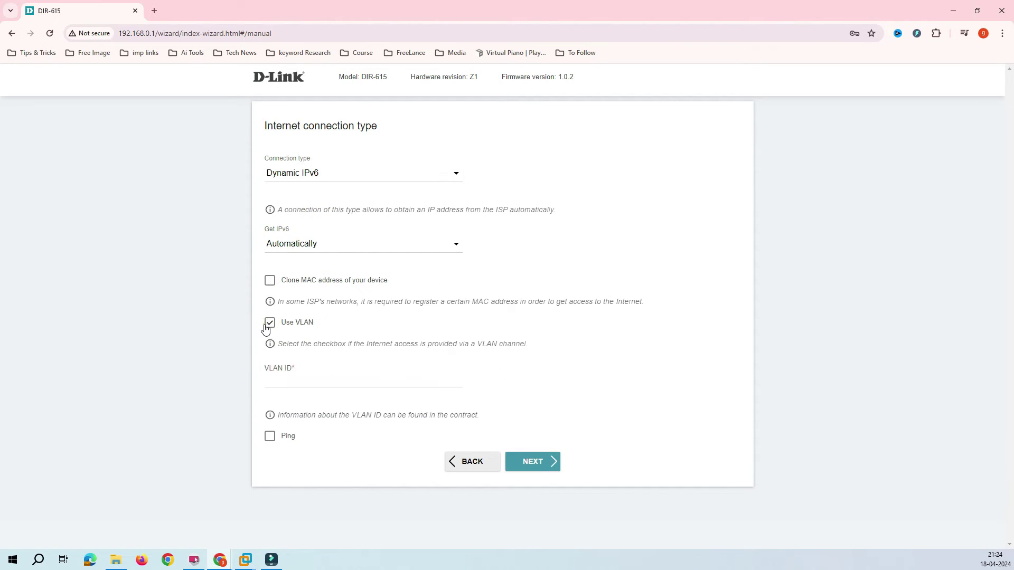
left_click(267, 328)
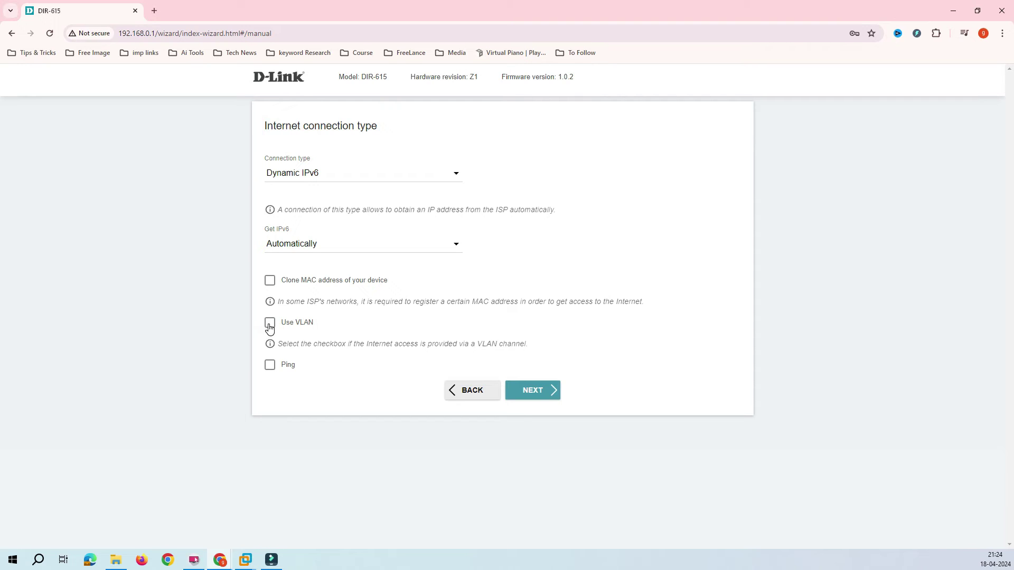
left_click(269, 326)
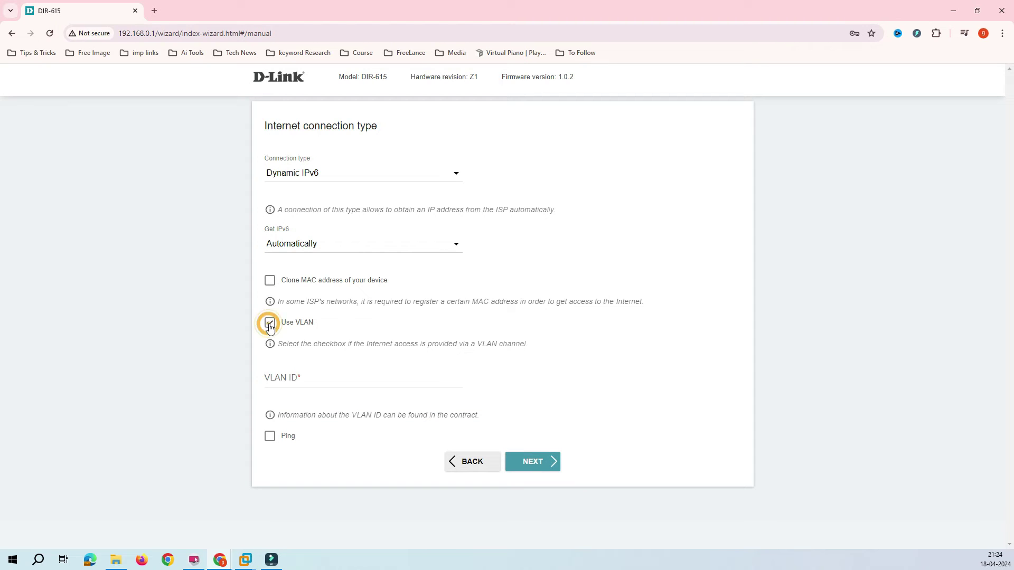
left_click(282, 381)
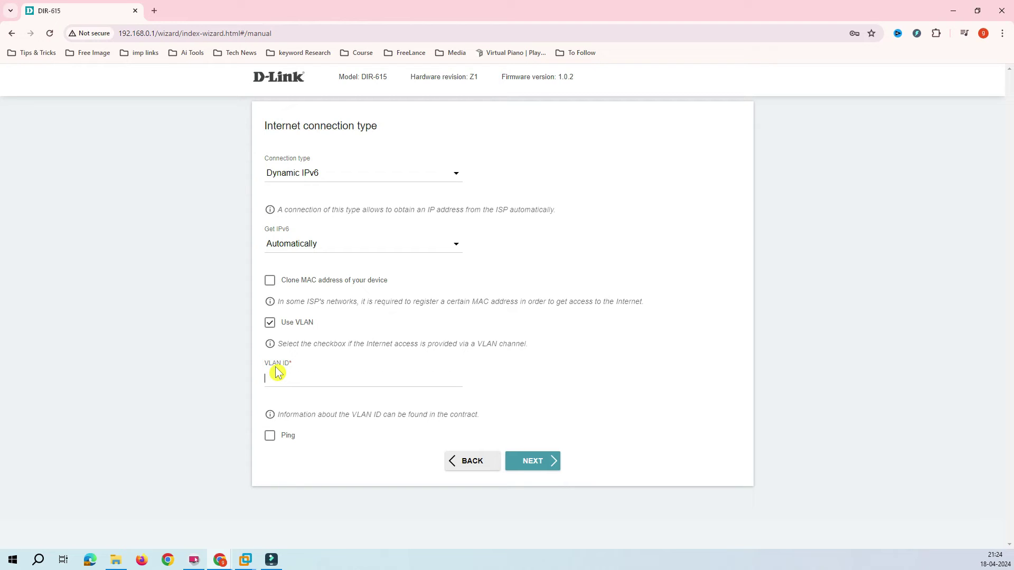
type("1000")
double_click(313, 374)
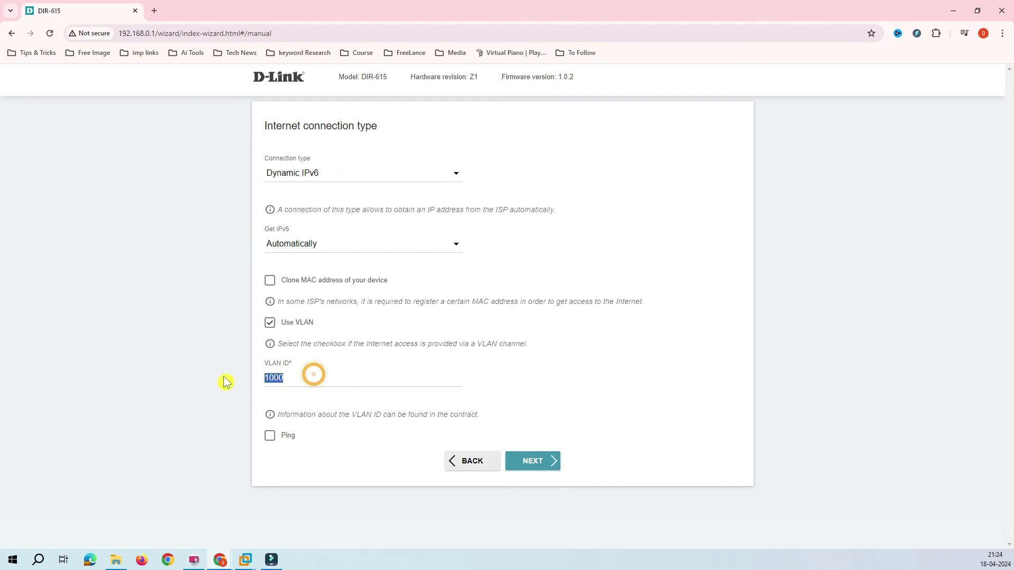
key("BackSpace")
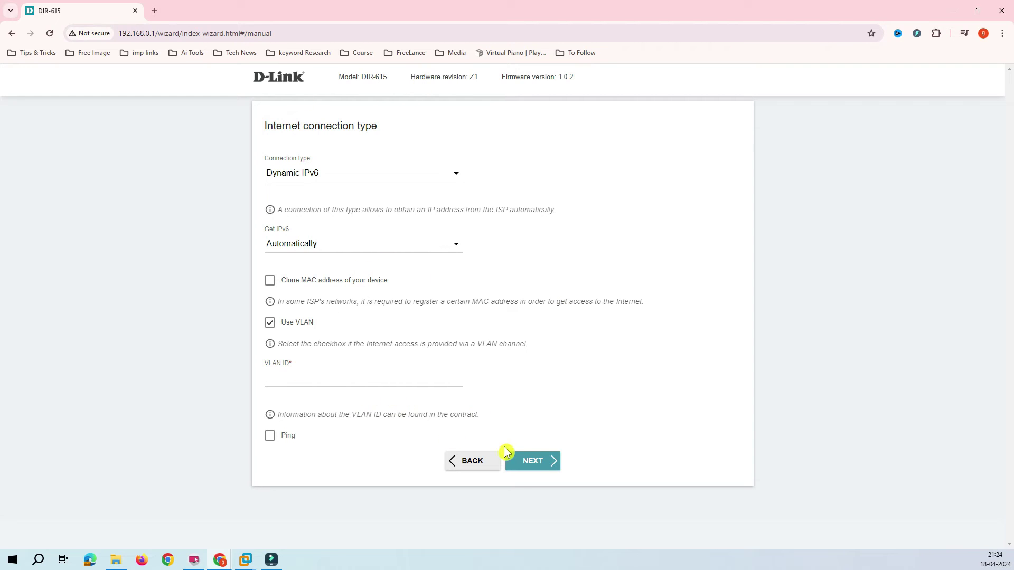
left_click(271, 323)
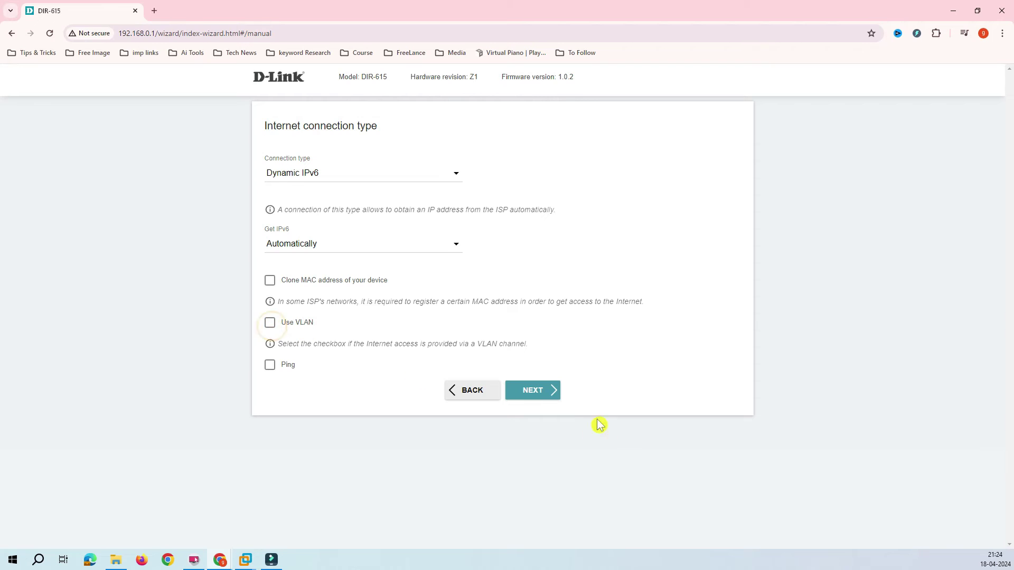
Switch the connection type to Dynamic IPv4 and continue to the 2.4 GHz wireless step
left_click(537, 396)
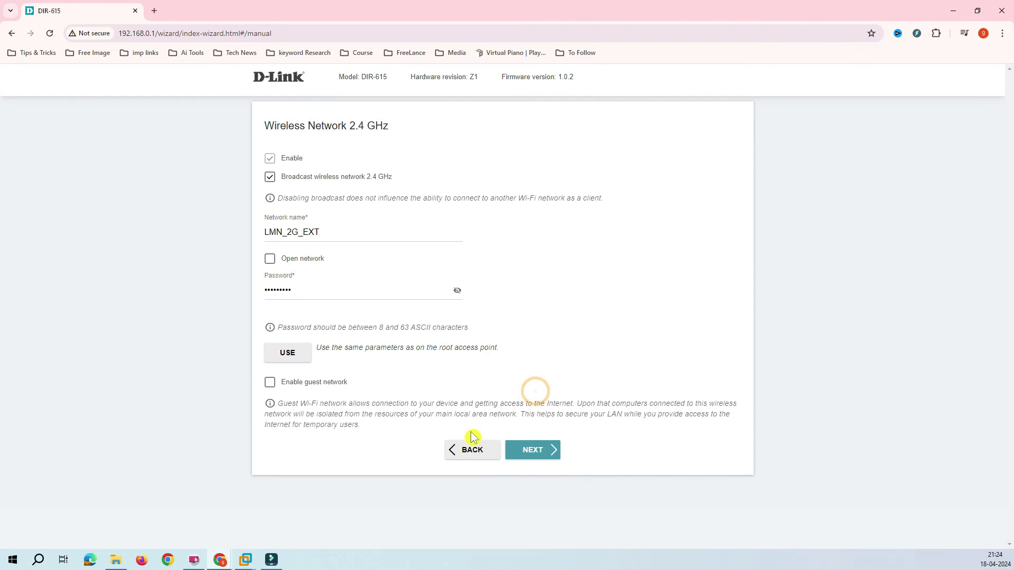
left_click(471, 447)
left_click(393, 177)
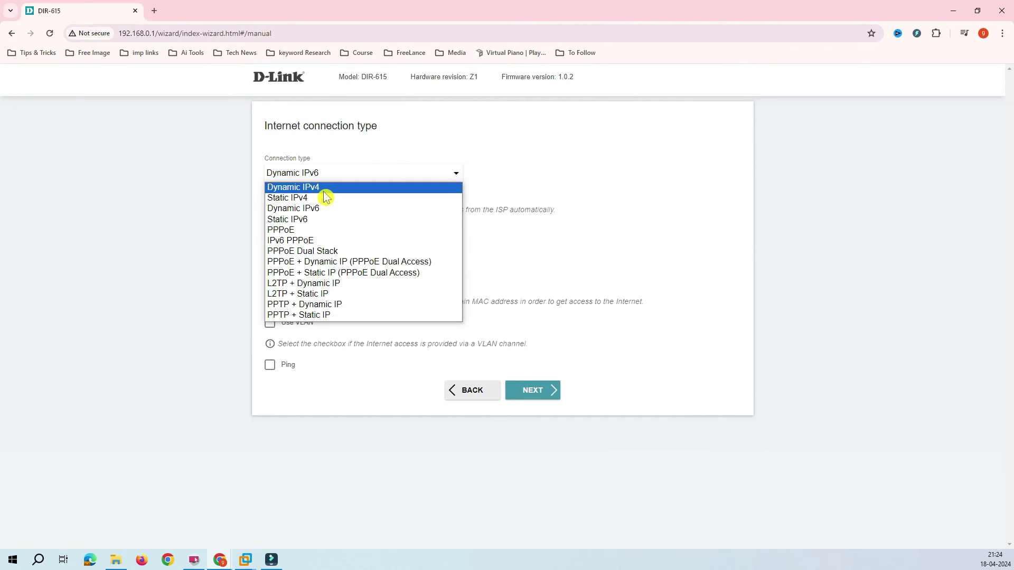
left_click(322, 191)
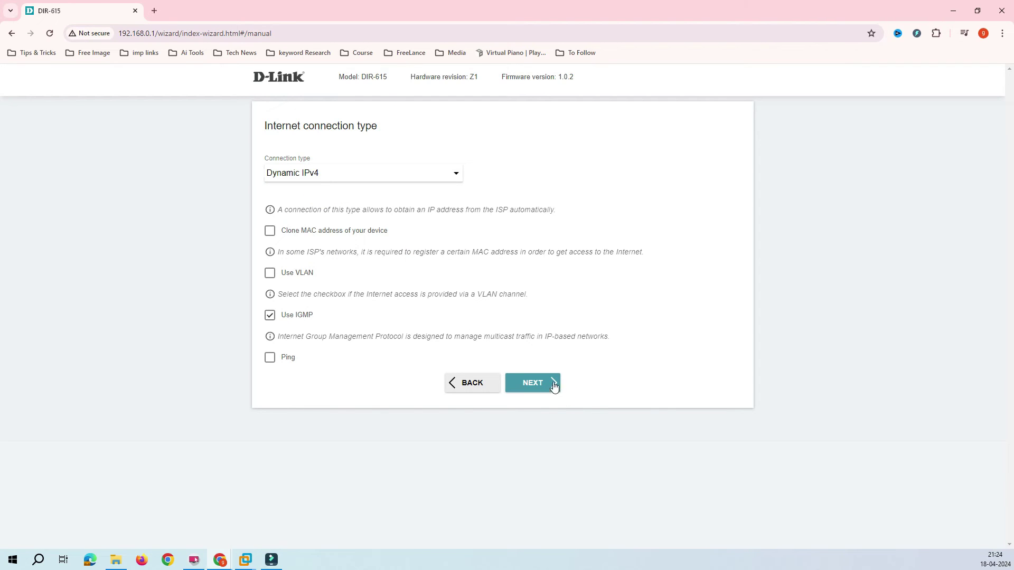
left_click(550, 385)
Replace the network name LMN_2G_EXT with Myhomewifi
left_click(323, 233)
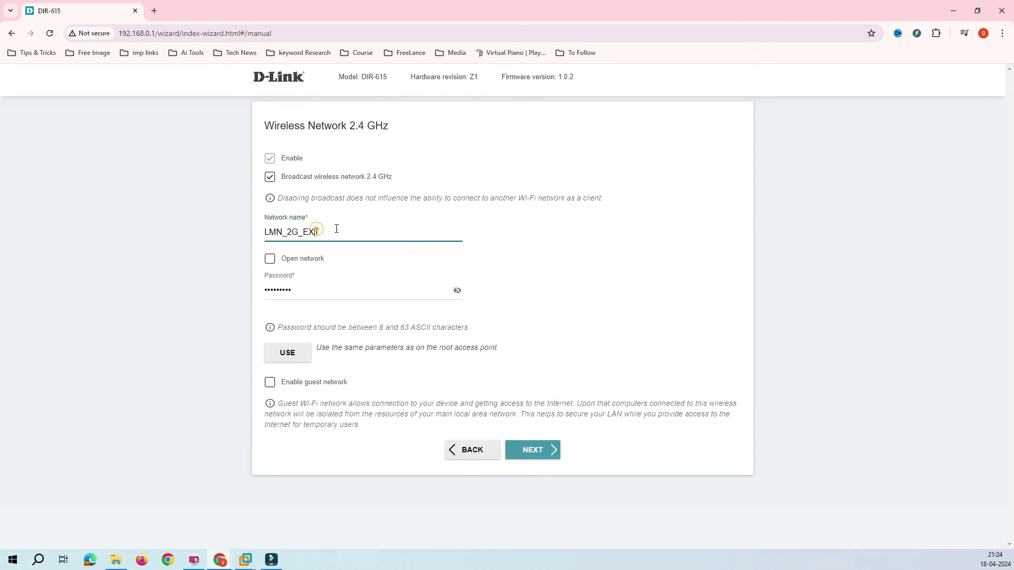
double_click(319, 234)
left_click(319, 233)
left_click_drag(300, 233, 250, 236)
left_click(325, 232)
left_click_drag(326, 233, 259, 236)
type("M")
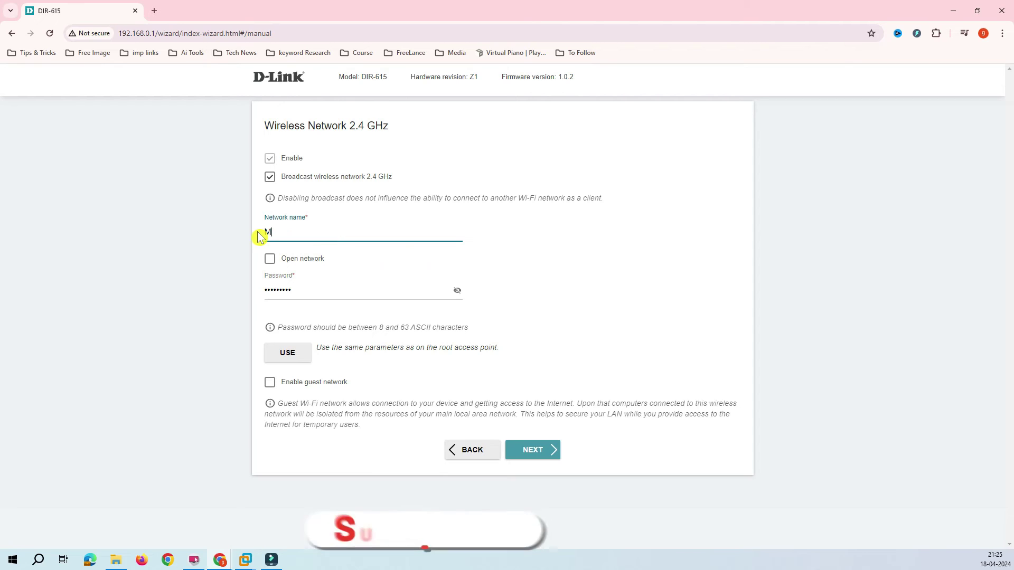
type("y")
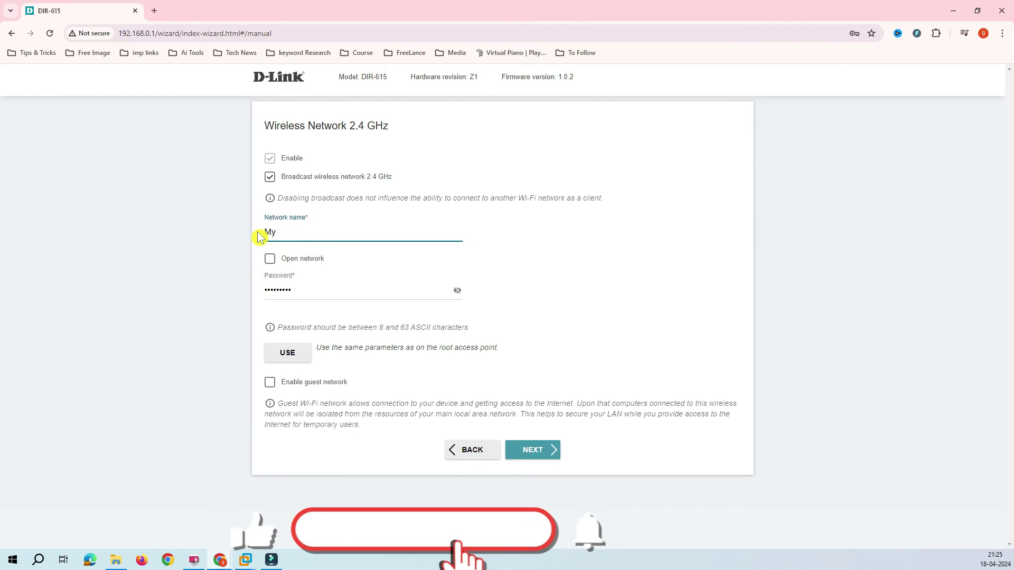
type("homewifi")
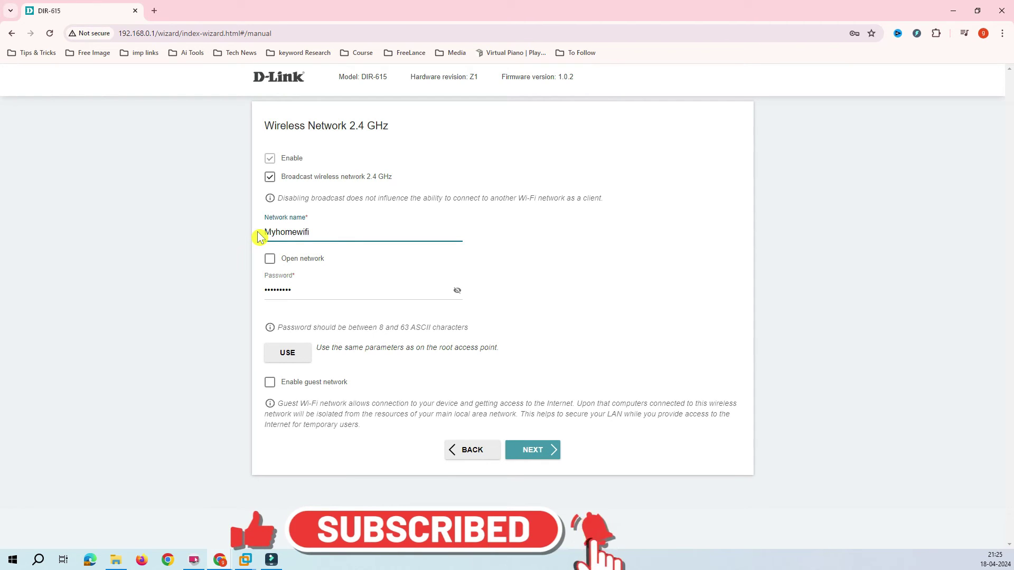
Set a new Wi-Fi password and continue to the admin password step
double_click(307, 288)
left_click(287, 292)
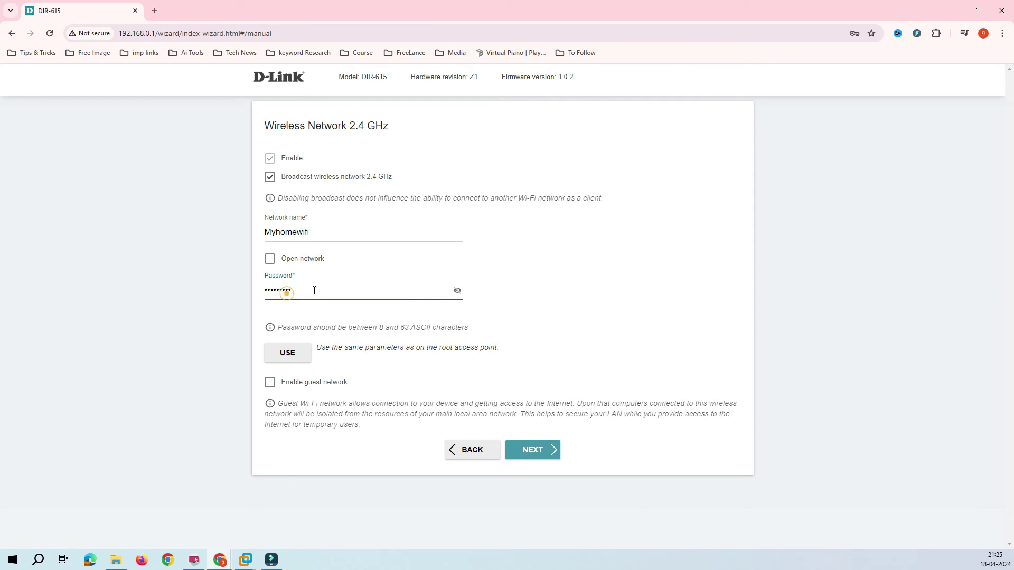
key("ctrl+a")
type("123456789")
left_click_drag(317, 230, 252, 238)
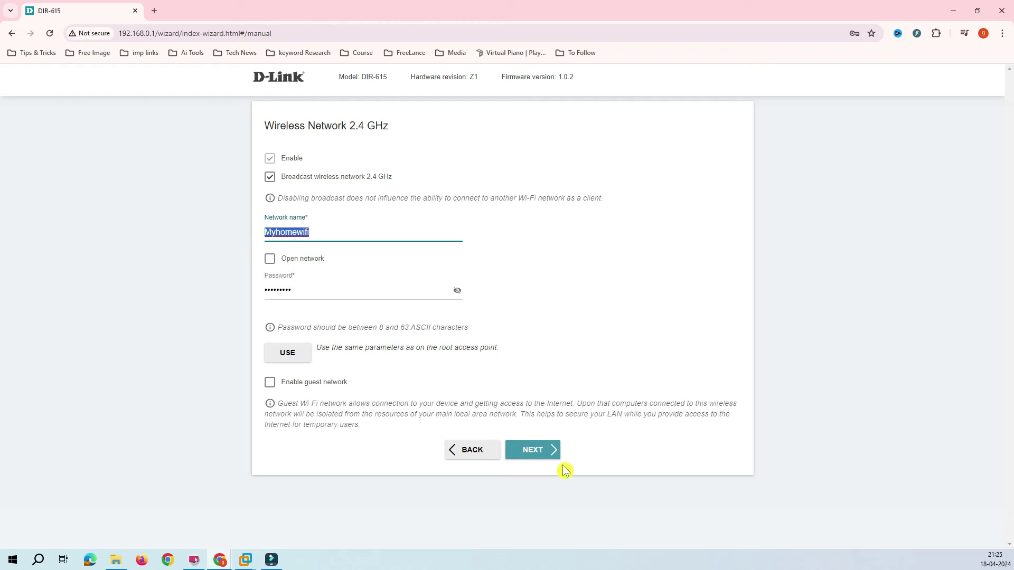
left_click(537, 454)
left_click(538, 454)
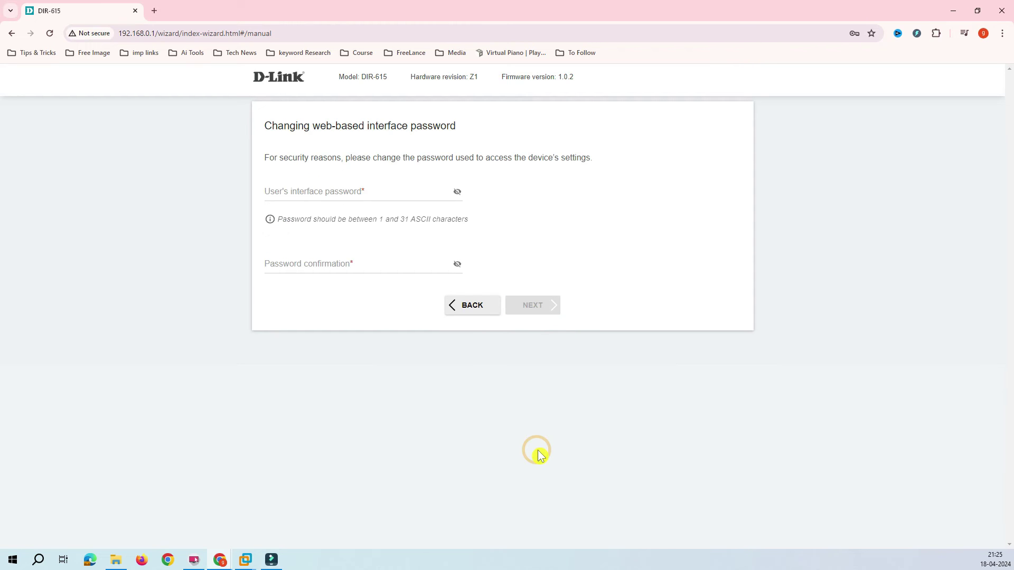
Enter the new web interface password in both password fields and continue to the Summary page
left_click(317, 189)
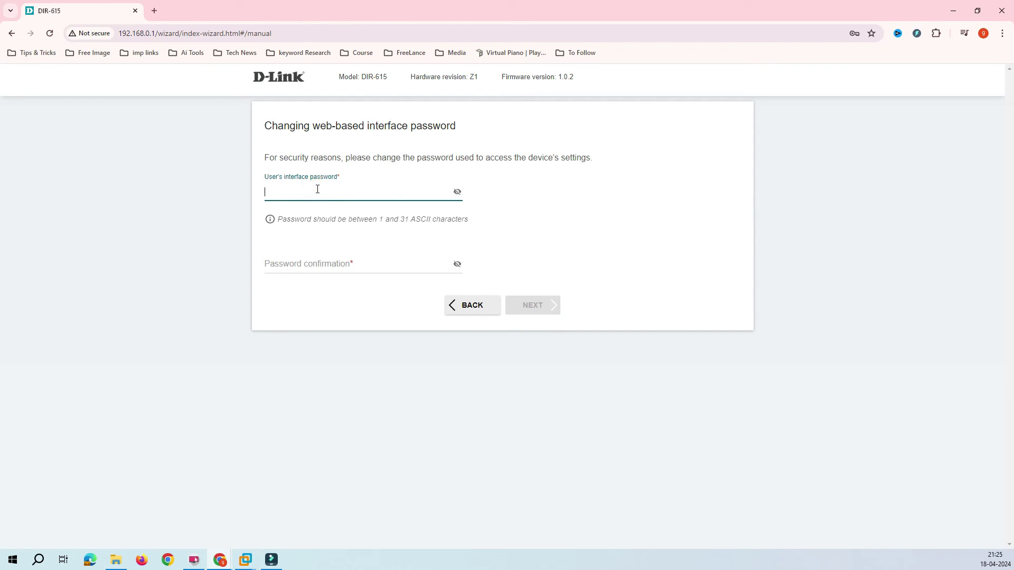
left_click_drag(402, 126, 258, 127)
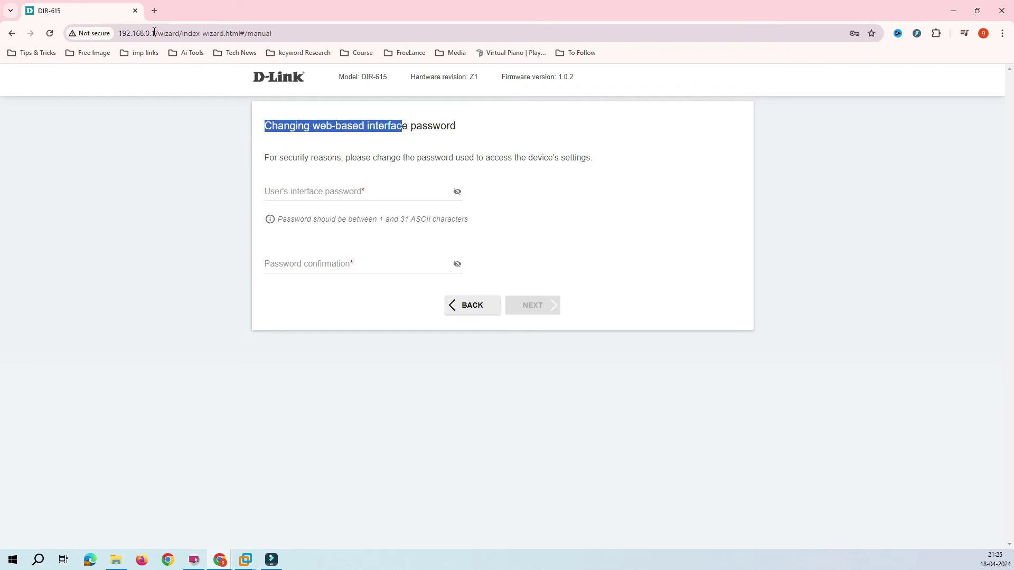
left_click(320, 131)
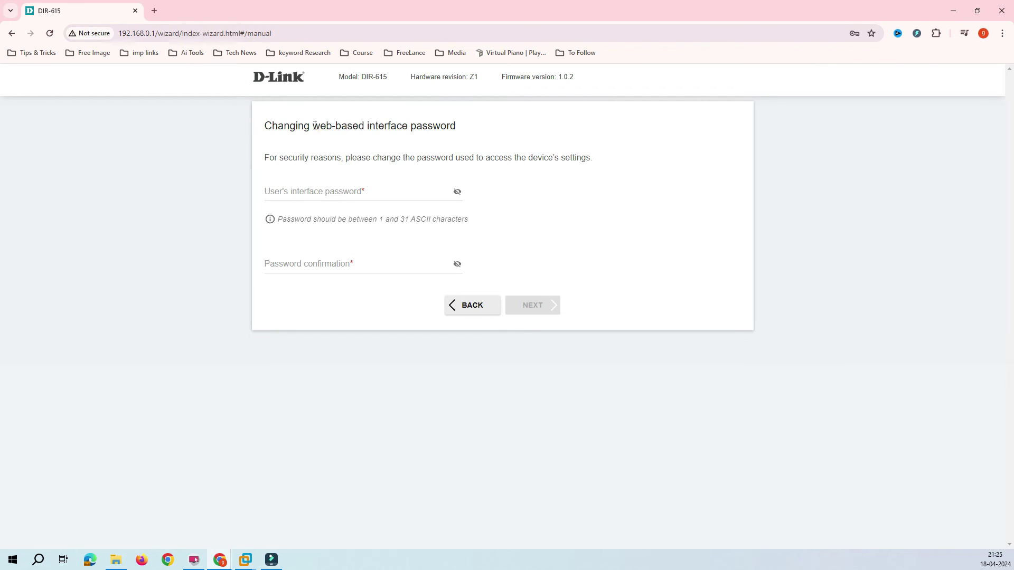
left_click_drag(345, 127, 480, 143)
left_click_drag(255, 204, 270, 189)
left_click(269, 188)
type("123")
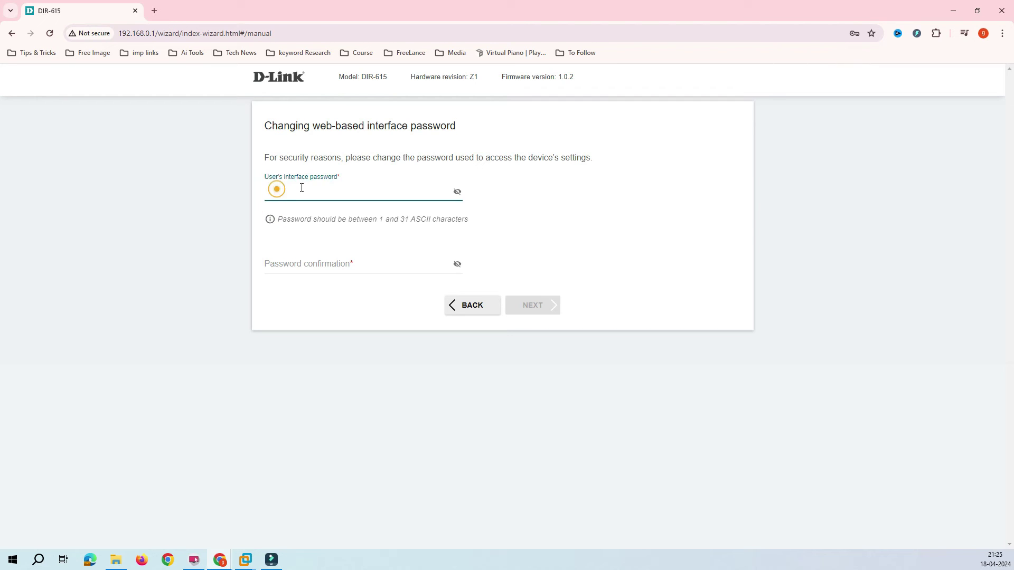
type("456789")
key("Tab")
type("1234")
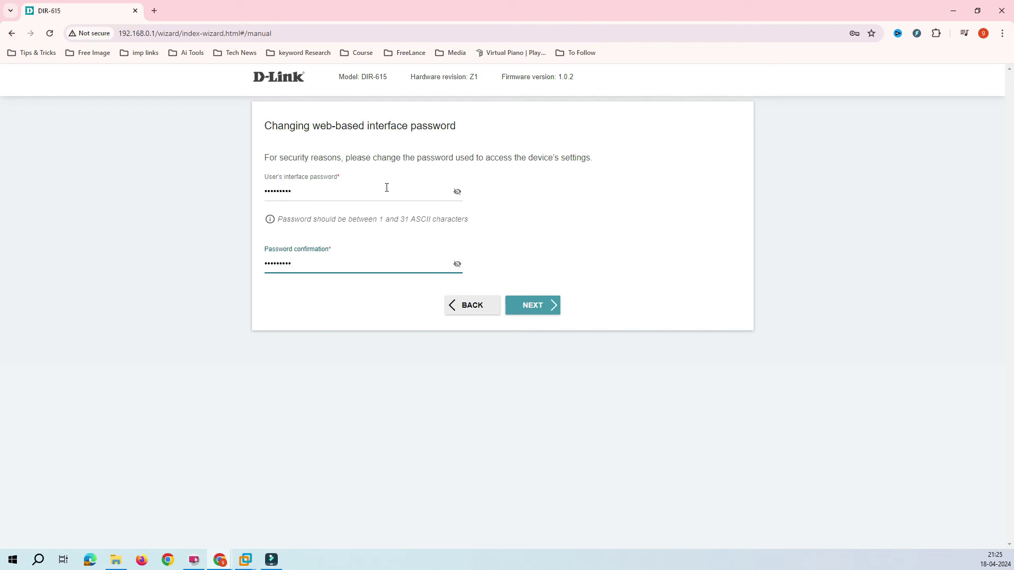
left_click(553, 311)
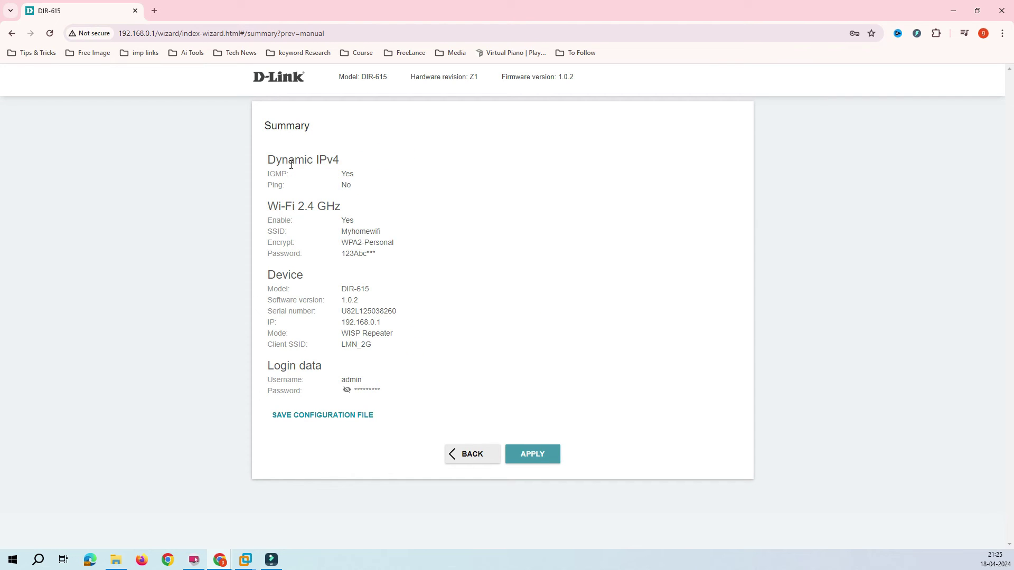
Review the wizard summary and download the configuration as settings.txt
left_click_drag(291, 165, 400, 314)
left_click(434, 301)
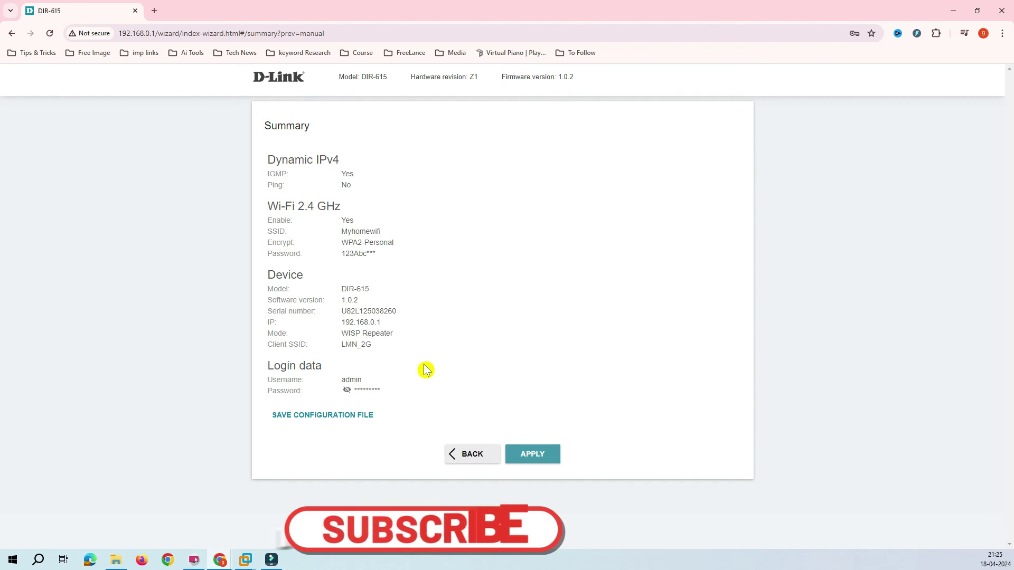
left_click(339, 417)
mouse_move(851, 65)
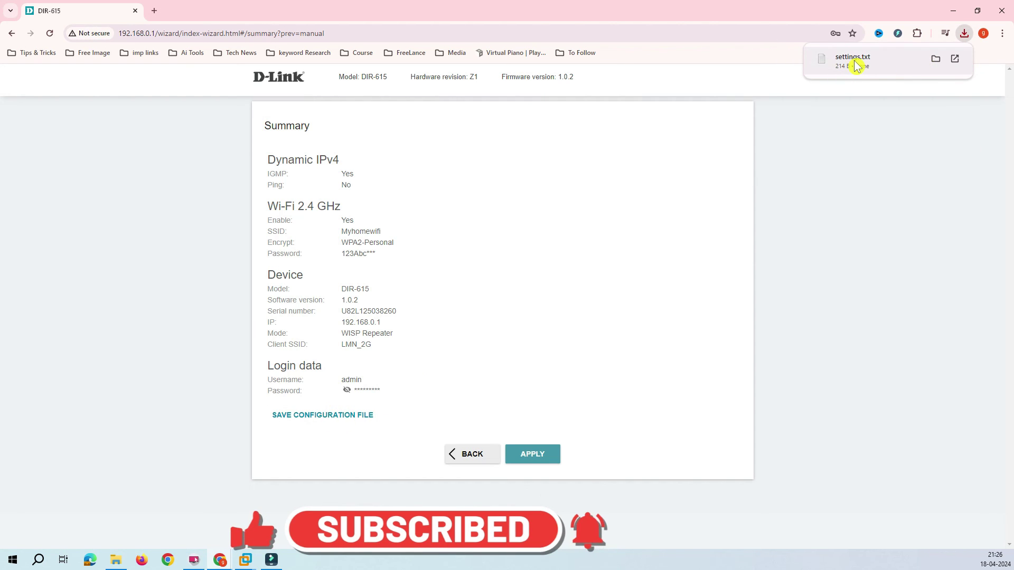
Apply the wizard settings, note the 'Failed to connect as Wi-Fi client' error, and recheck the connection
left_click(535, 458)
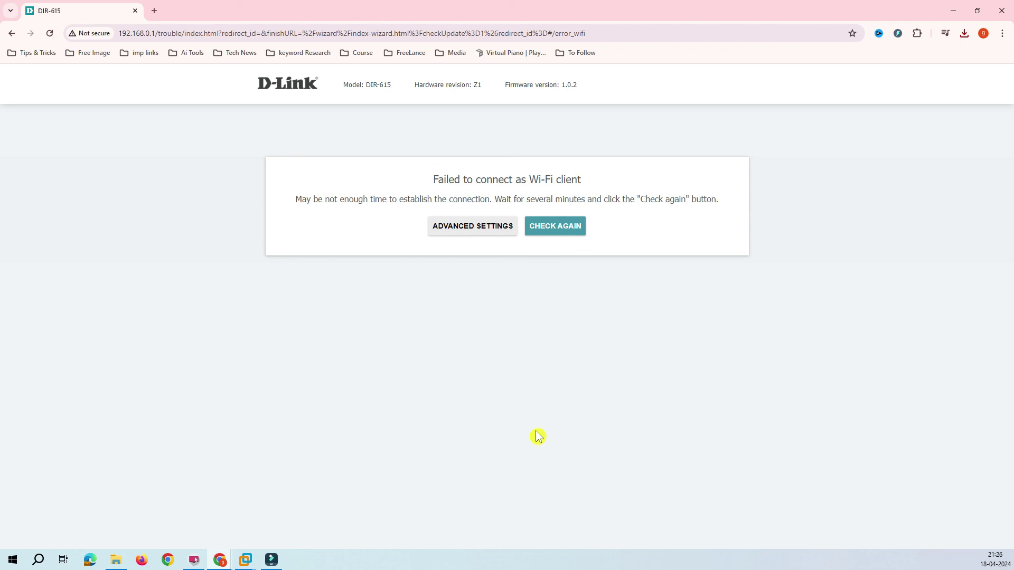
left_click_drag(448, 180, 645, 200)
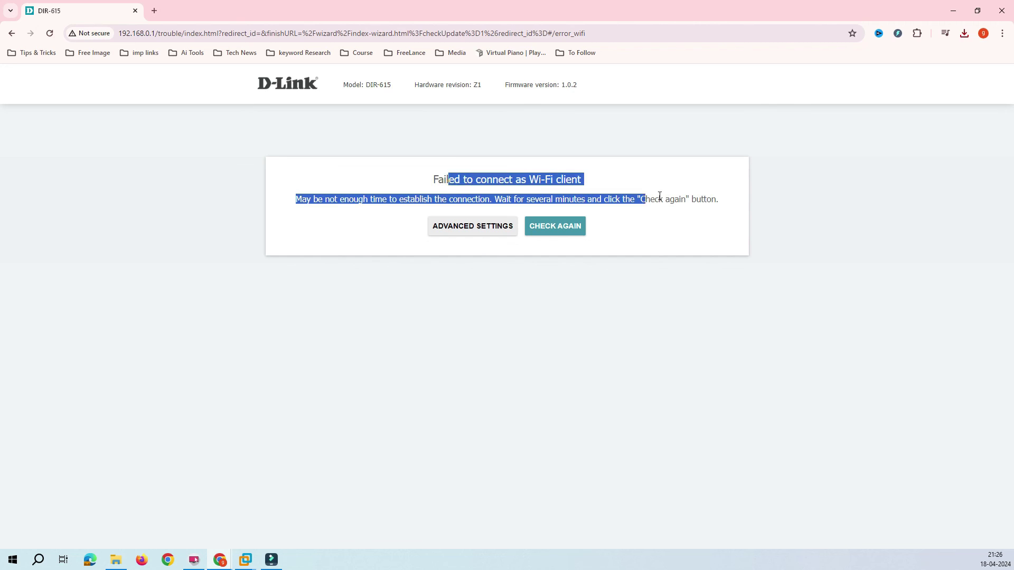
left_click(639, 190)
left_click_drag(477, 196, 688, 220)
left_click(691, 216)
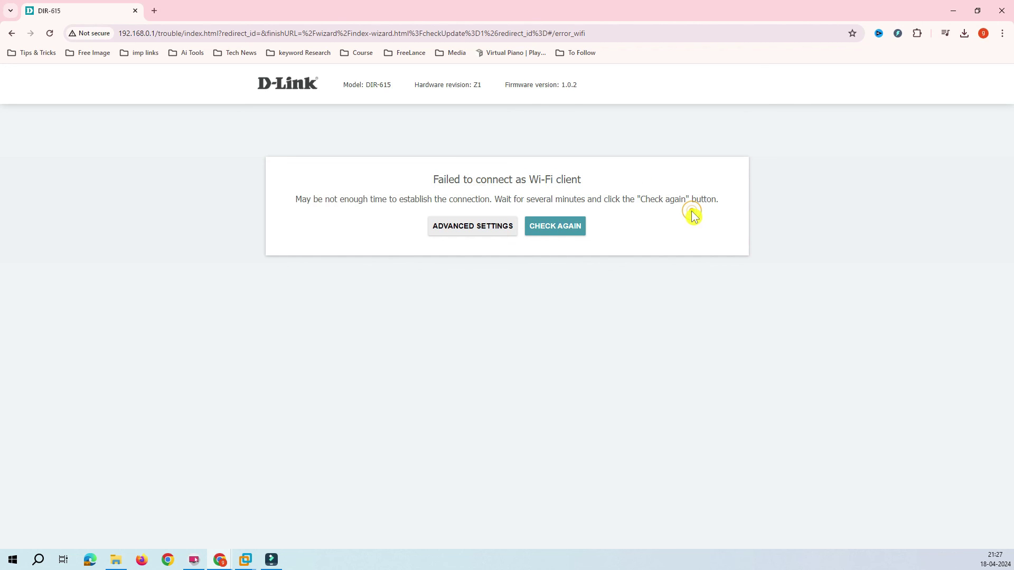
left_click(577, 228)
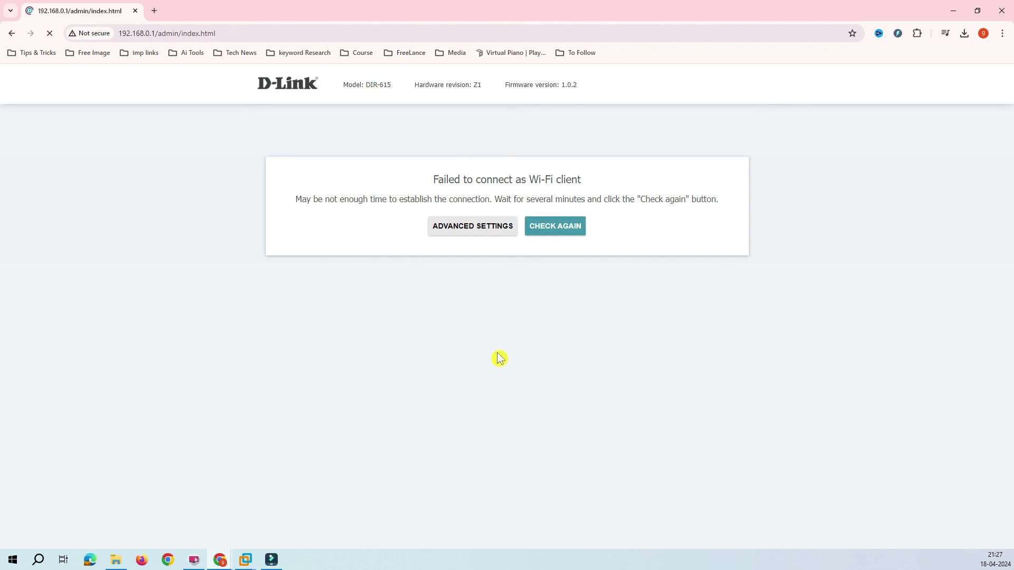